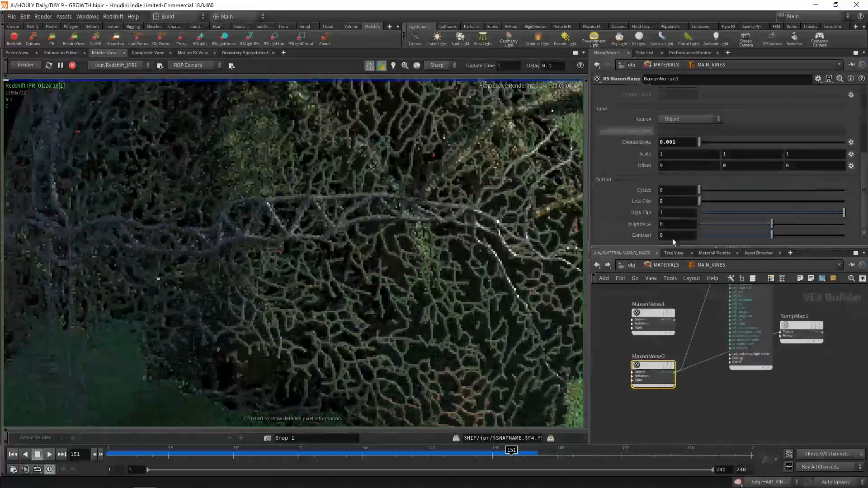
# Wire the output of the BumpMap1 node into the MAIN_VINES shader network
pyautogui.click(684, 135)
pyautogui.click(684, 370)
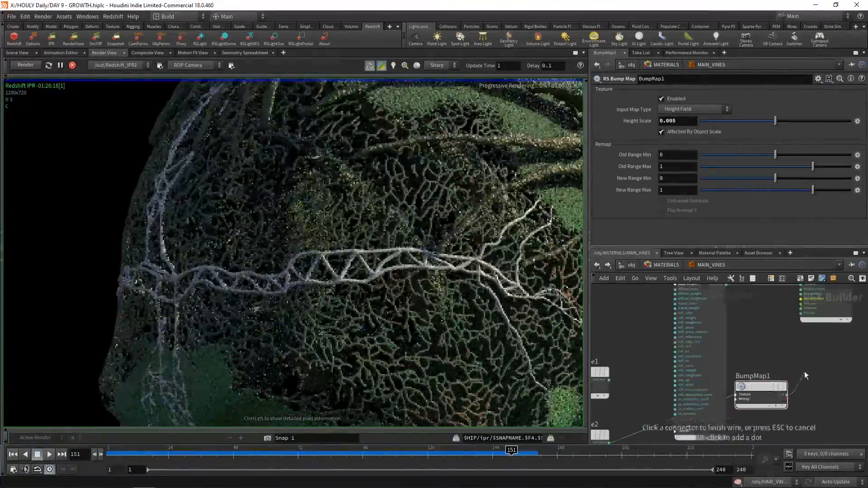
pyautogui.moveTo(686, 359); pyautogui.dragTo(743, 339)
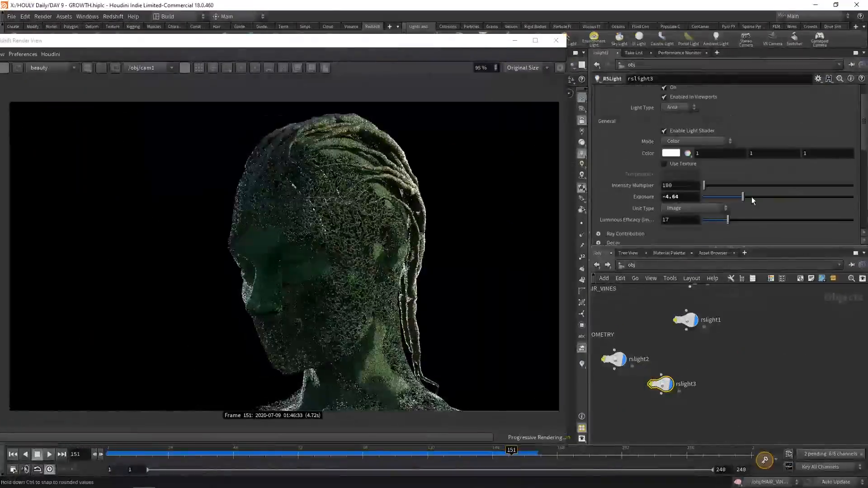
# Go to frame 1 and scrub through the timeline to check the cam1 camera animation
pyautogui.click(563, 135)
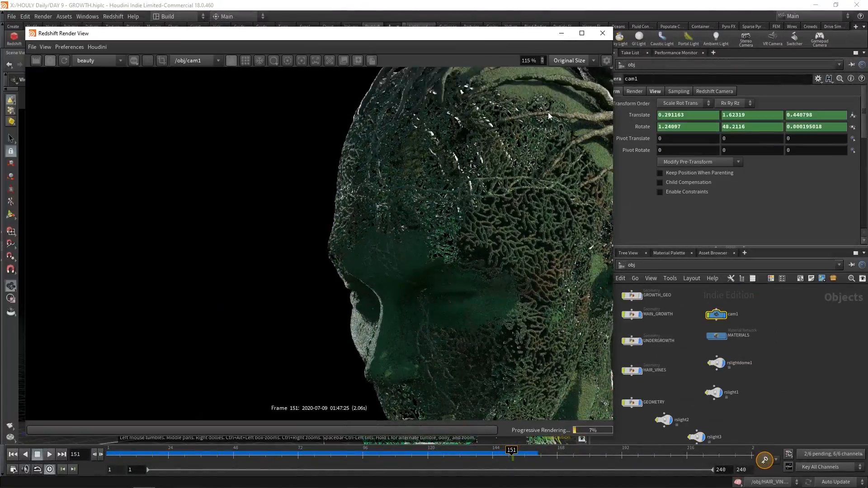
pyautogui.click(133, 451)
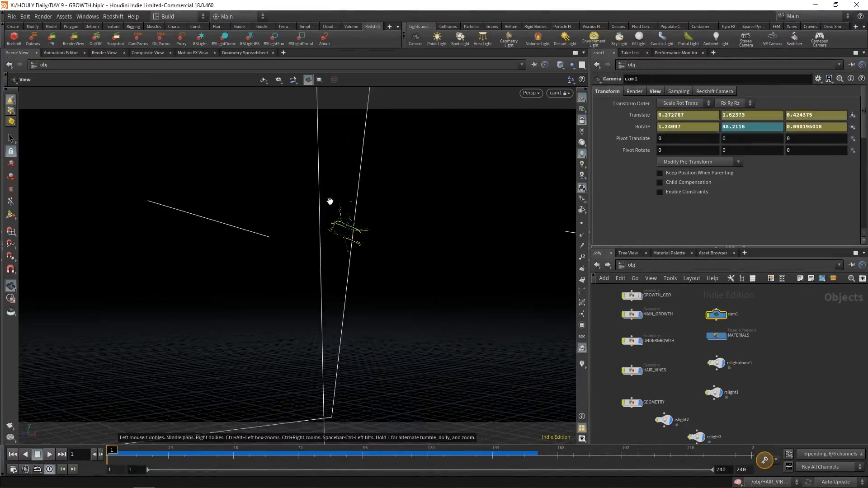
pyautogui.moveTo(134, 451); pyautogui.dragTo(561, 456)
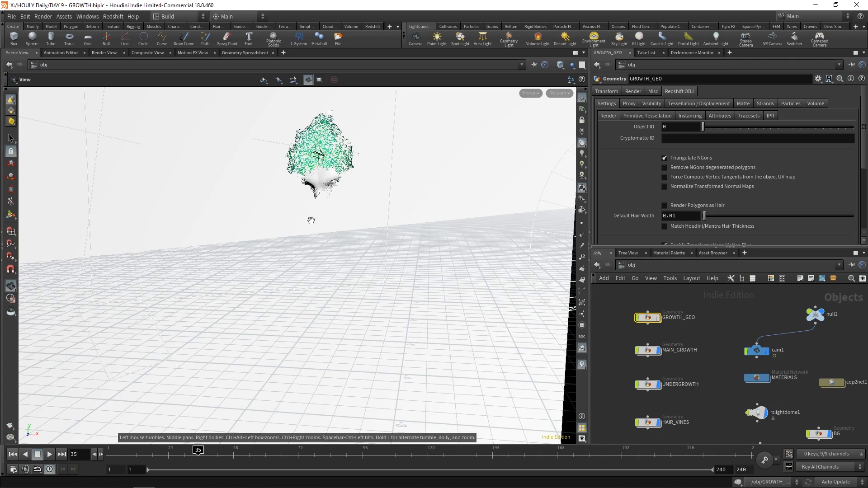
# Examine the vine growth and the partial head surface in the scene from several angles at frame 35
pyautogui.moveTo(349, 213); pyautogui.dragTo(329, 213)
pyautogui.moveTo(293, 198); pyautogui.dragTo(340, 237, button='middle')
pyautogui.scroll(3, 270, 245)
pyautogui.scroll(1, 270, 245)
pyautogui.moveTo(270, 245); pyautogui.dragTo(300, 250, button='middle')
pyautogui.scroll(5, 301, 251)
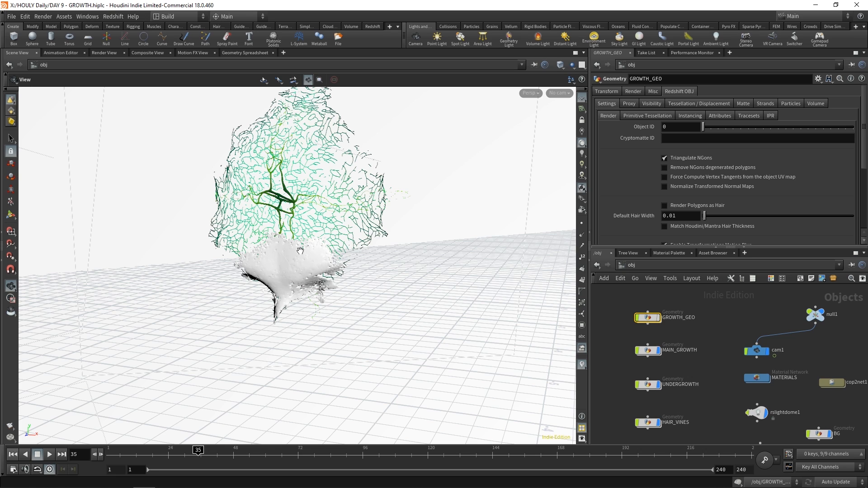
pyautogui.moveTo(300, 250); pyautogui.dragTo(301, 240)
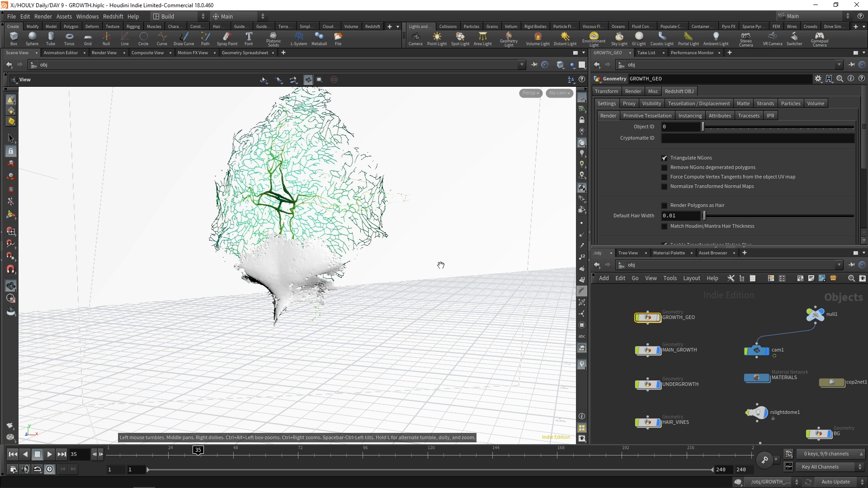
pyautogui.moveTo(314, 277); pyautogui.dragTo(295, 277)
pyautogui.moveTo(295, 278); pyautogui.dragTo(307, 314, button='middle')
pyautogui.moveTo(307, 314); pyautogui.dragTo(337, 337, button='right')
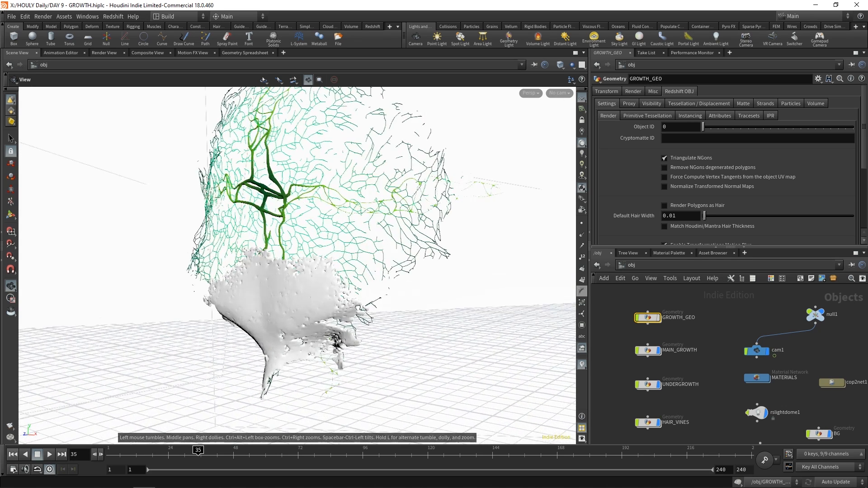
pyautogui.moveTo(337, 337); pyautogui.dragTo(355, 333)
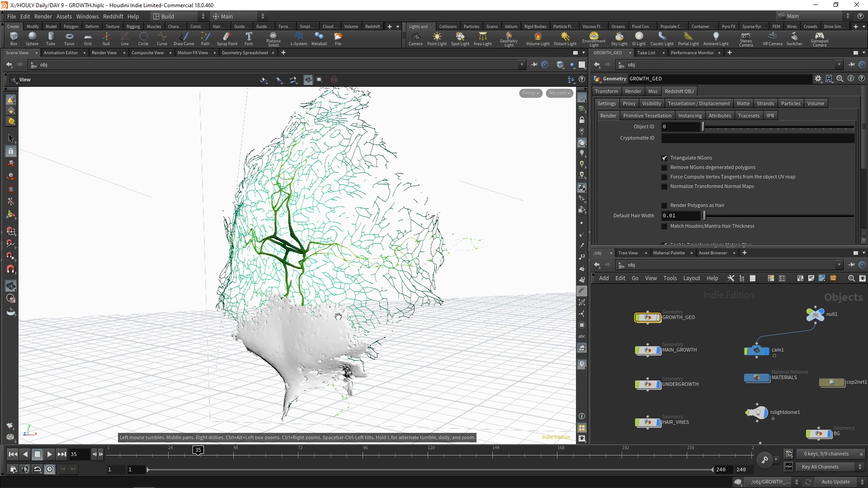
# Open the GROWTH_GEO network and inspect the Tommy test geometry and the body kept by delete1
pyautogui.doubleClick(650, 317)
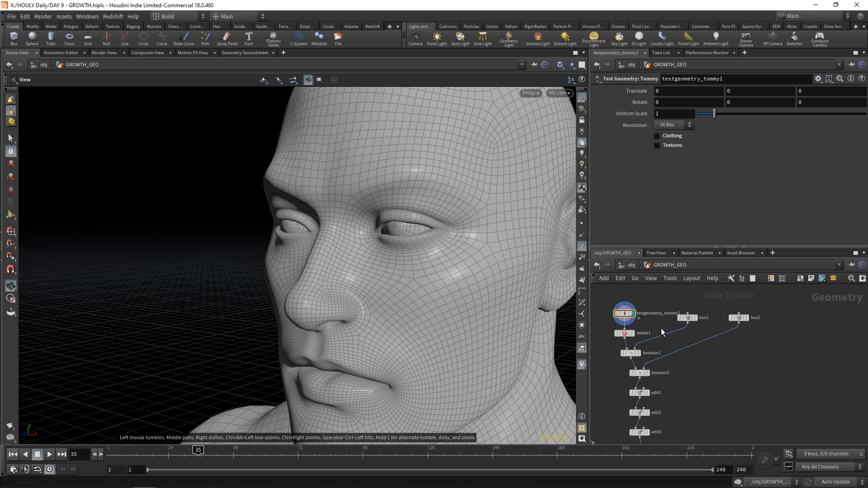
pyautogui.moveTo(420, 287); pyautogui.dragTo(399, 227, button='right')
pyautogui.moveTo(399, 226); pyautogui.dragTo(384, 226)
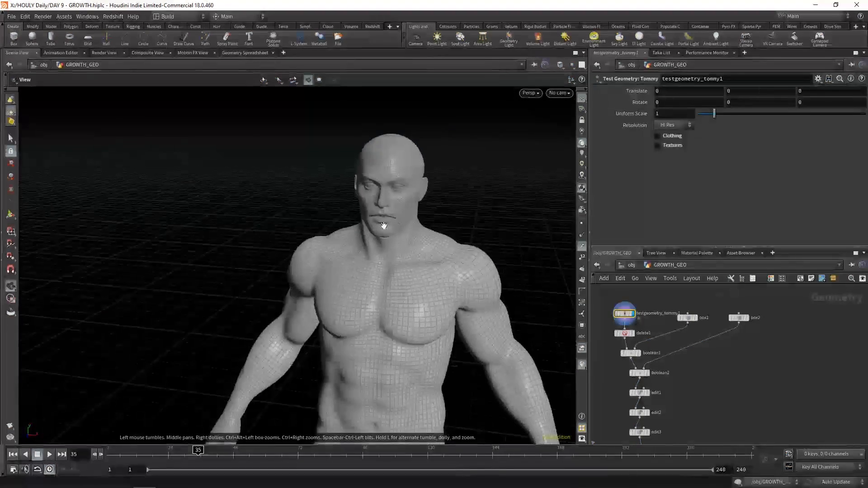
pyautogui.moveTo(384, 226); pyautogui.dragTo(412, 235, button='right')
pyautogui.moveTo(411, 233); pyautogui.dragTo(362, 229)
pyautogui.scroll(-2, 674, 324)
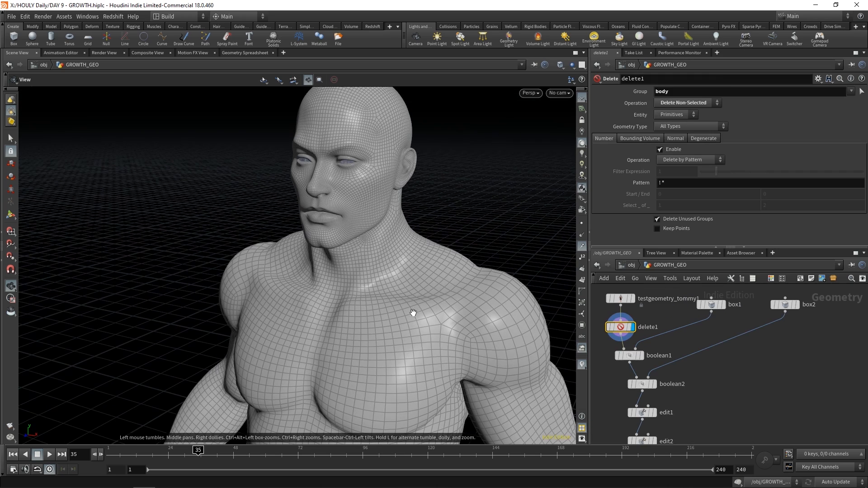
pyautogui.moveTo(384, 222); pyautogui.dragTo(381, 274)
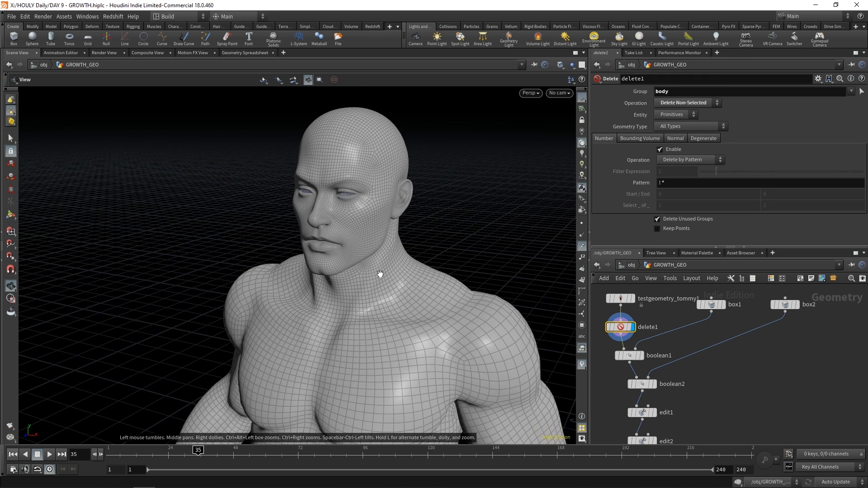
# Display boolean1 and boolean2 in turn and examine how the boxes cut the body down to half a bust
pyautogui.click(640, 356)
pyautogui.click(629, 356)
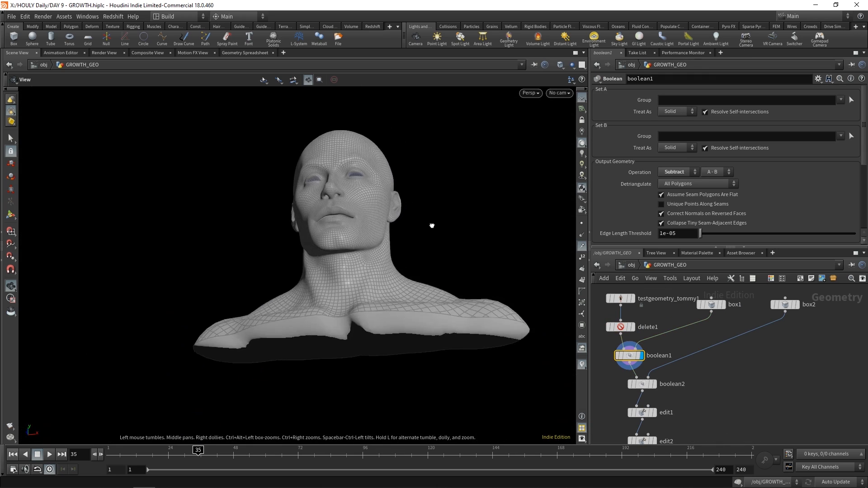
pyautogui.click(654, 384)
pyautogui.click(643, 385)
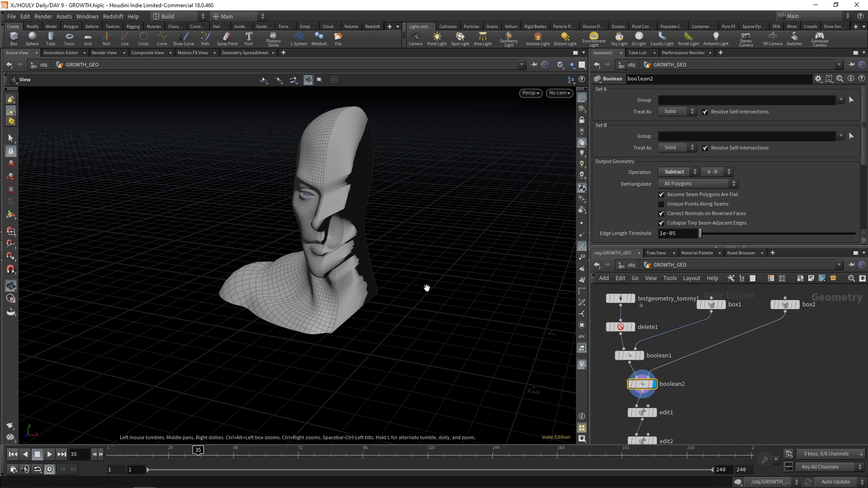
pyautogui.moveTo(427, 291); pyautogui.dragTo(362, 272)
pyautogui.scroll(-1, 677, 390)
pyautogui.moveTo(678, 390); pyautogui.dragTo(686, 340, button='middle')
pyautogui.moveTo(443, 280); pyautogui.dragTo(360, 258)
pyautogui.moveTo(253, 273); pyautogui.dragTo(426, 266)
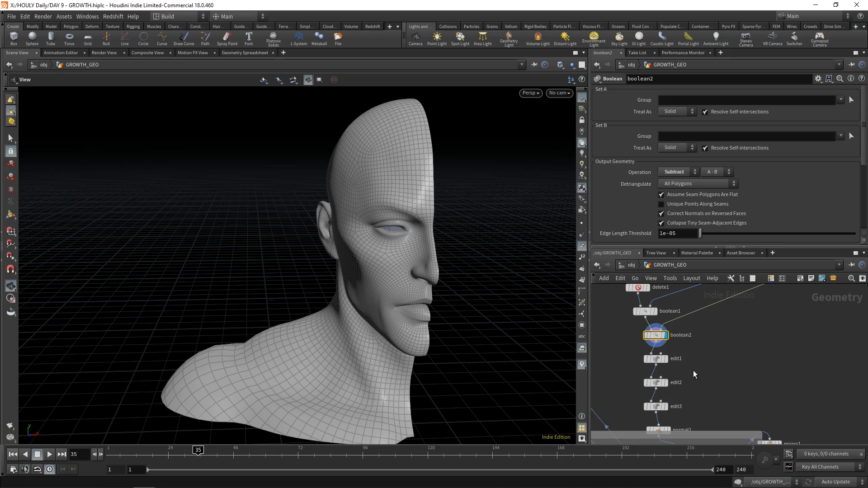
# Display the edit1 node and inspect its reshaping of the half bust from the front, side and back
pyautogui.click(666, 359)
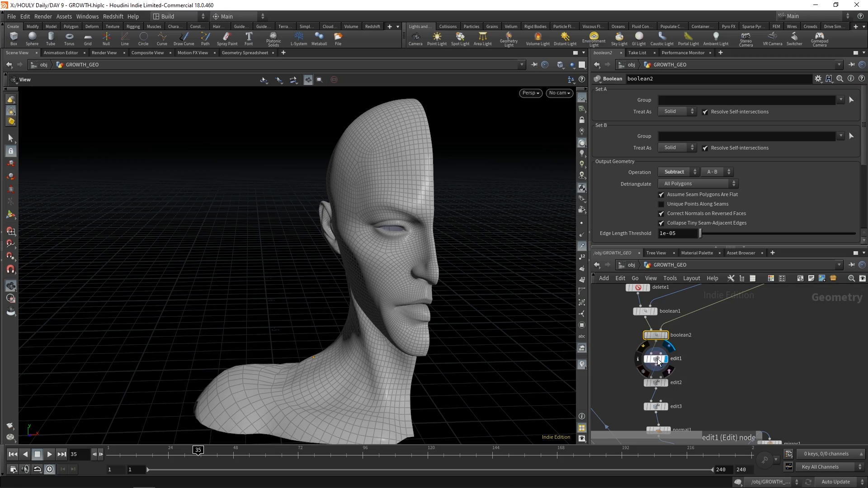
pyautogui.click(658, 361)
pyautogui.moveTo(376, 294); pyautogui.dragTo(398, 292)
pyautogui.moveTo(454, 292); pyautogui.dragTo(353, 351)
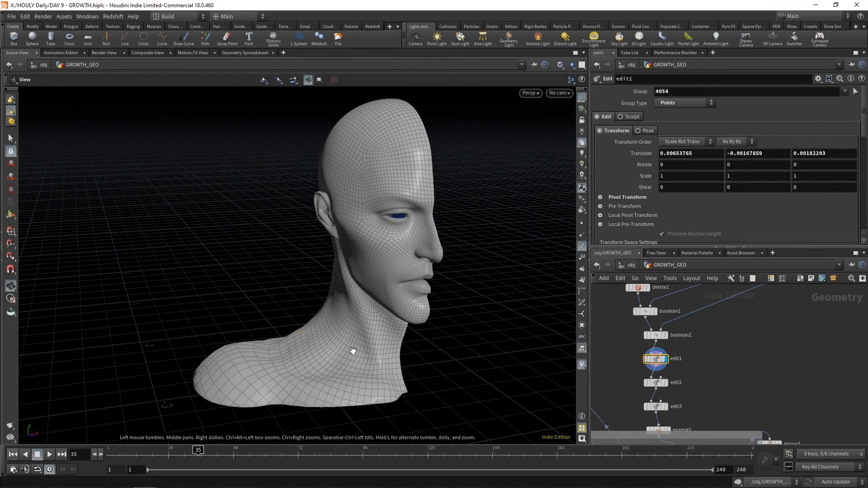
pyautogui.moveTo(327, 214); pyautogui.dragTo(324, 375)
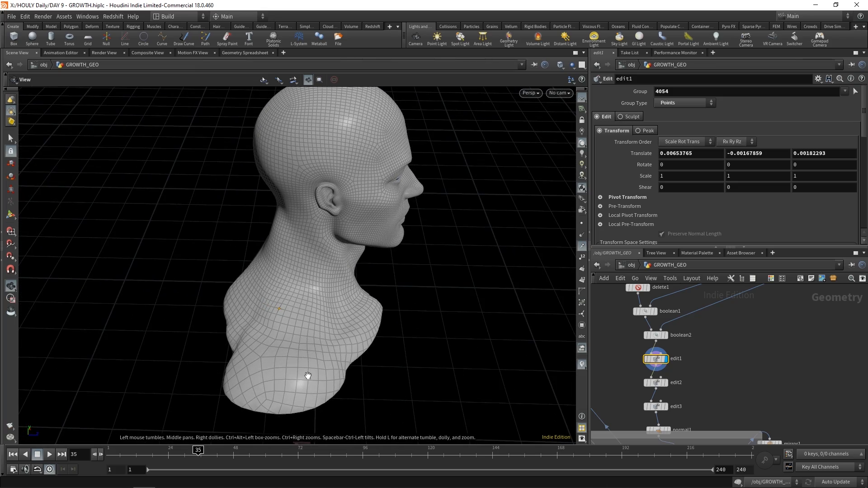
pyautogui.moveTo(270, 178); pyautogui.dragTo(432, 248)
# Display edit2 and edit3 to review the further sculpting of the half head
pyautogui.click(666, 384)
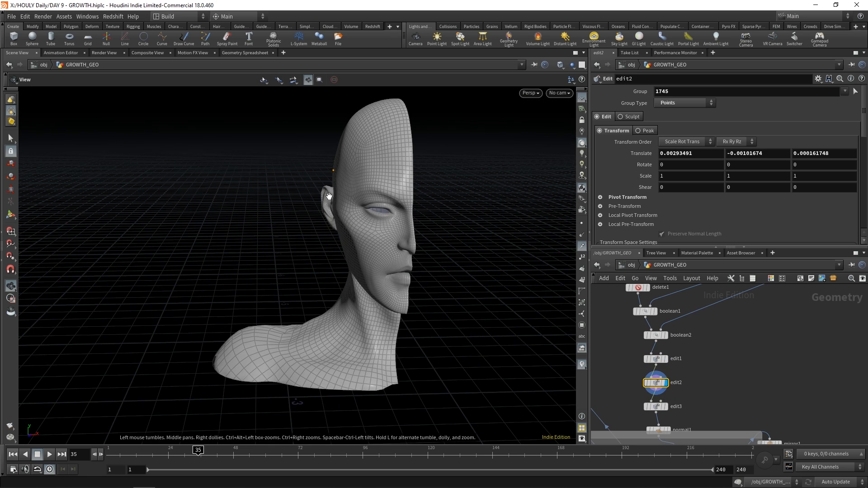
pyautogui.moveTo(650, 385)
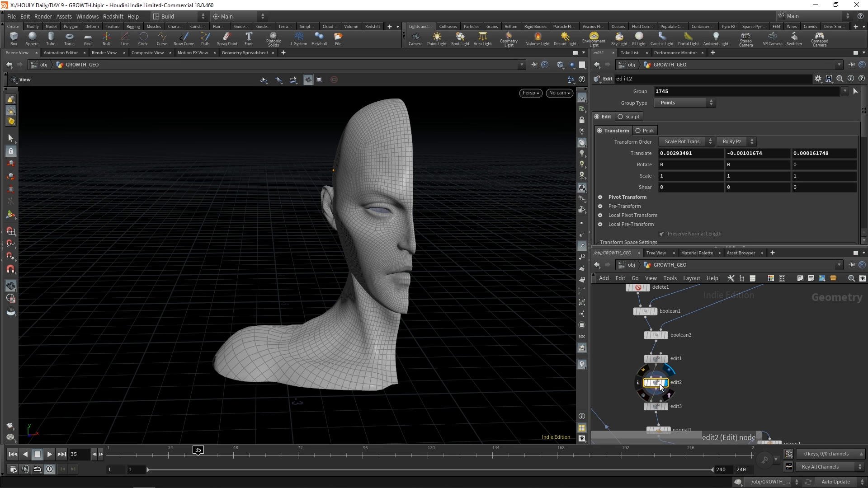
pyautogui.click(666, 407)
pyautogui.moveTo(413, 317); pyautogui.dragTo(434, 305)
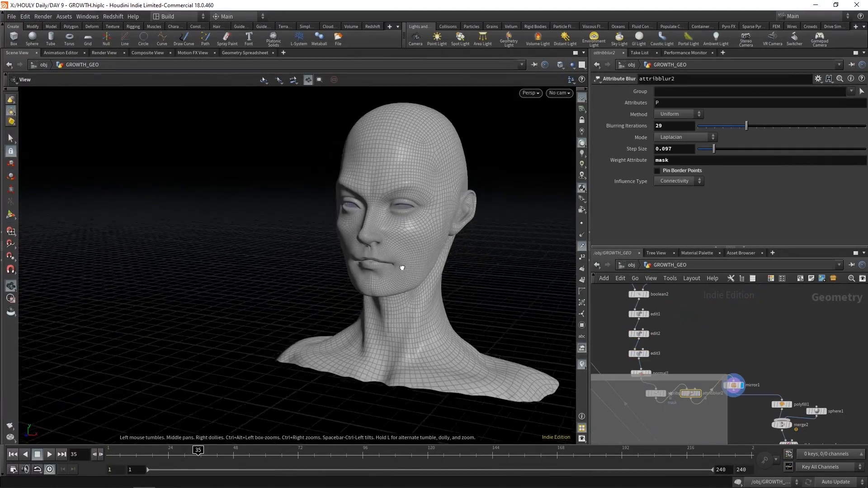
# Step through polyfill1, sphere1, merge2 and vdbfrompolygons1 to review how the mirrored head is closed and converted
pyautogui.moveTo(819, 378); pyautogui.dragTo(723, 334, button='middle')
pyautogui.click(698, 366)
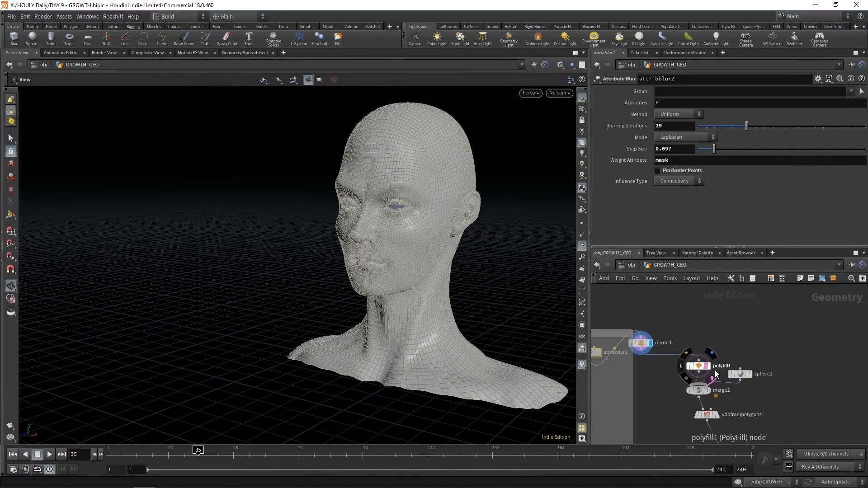
pyautogui.click(749, 376)
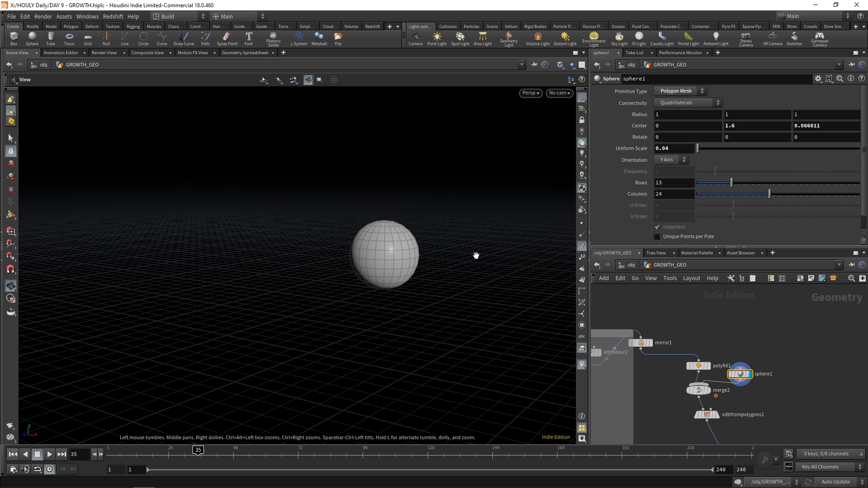
pyautogui.click(710, 391)
pyautogui.click(704, 391)
pyautogui.click(719, 416)
pyautogui.scroll(-2, 769, 430)
# Review the nodes that follow the VDB conversion and look at the head with the drawn curves
pyautogui.moveTo(776, 439); pyautogui.dragTo(749, 342, button='middle')
pyautogui.scroll(3, 749, 342)
pyautogui.click(689, 335)
pyautogui.click(697, 363)
pyautogui.moveTo(398, 263)
pyautogui.mouseDown()
pyautogui.moveTo(492, 260)
pyautogui.moveTo(321, 247)
pyautogui.moveTo(407, 260)
pyautogui.mouseUp()
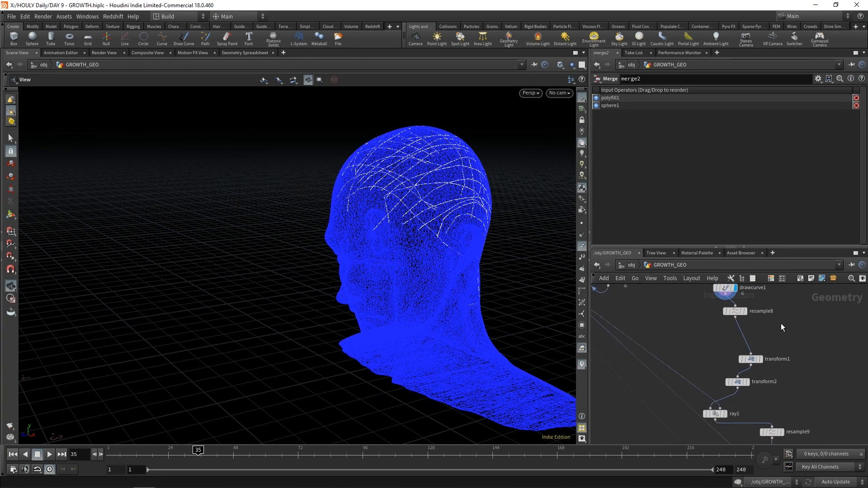
# Display the ray6 node and inspect the resampled curves projected onto the head
pyautogui.moveTo(780, 324); pyautogui.dragTo(762, 306, button='middle')
pyautogui.moveTo(780, 363); pyautogui.dragTo(751, 300, button='middle')
pyautogui.scroll(-1, 751, 301)
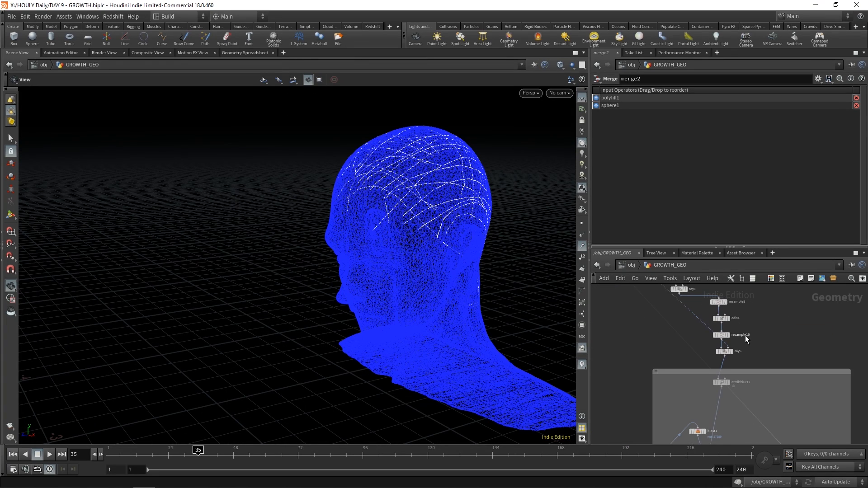
pyautogui.moveTo(740, 342); pyautogui.dragTo(743, 360, button='middle')
pyautogui.scroll(2, 743, 360)
pyautogui.click(734, 375)
pyautogui.click(723, 374)
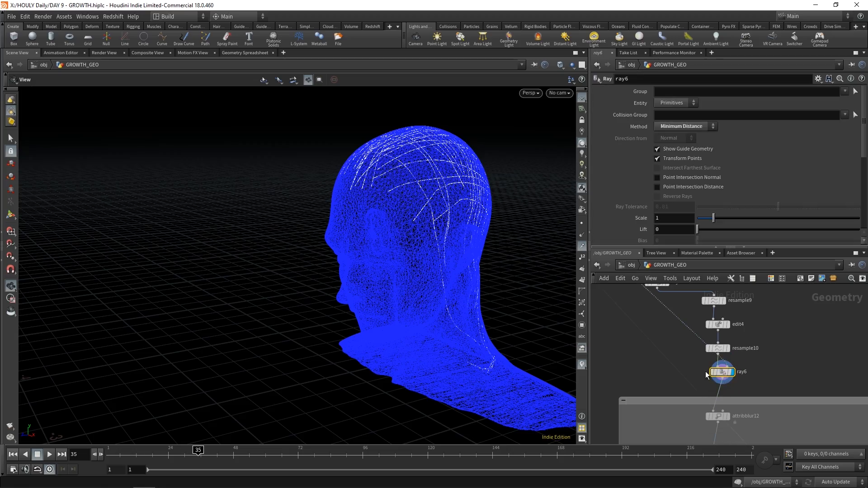
pyautogui.moveTo(448, 284); pyautogui.dragTo(416, 277)
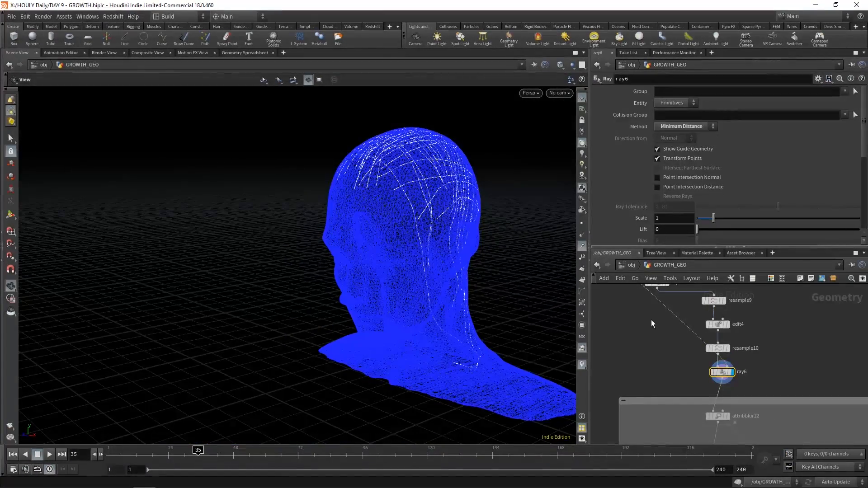
# Browse the remaining branches of the GROWTH_GEO network beyond the projected curves
pyautogui.scroll(-2, 652, 319)
pyautogui.moveTo(652, 319); pyautogui.dragTo(645, 285, button='middle')
pyautogui.moveTo(648, 338); pyautogui.dragTo(828, 448, button='middle')
pyautogui.scroll(-2, 707, 352)
pyautogui.moveTo(706, 345); pyautogui.dragTo(765, 434, button='middle')
pyautogui.moveTo(680, 358); pyautogui.dragTo(686, 341, button='middle')
pyautogui.scroll(2, 673, 374)
pyautogui.click(684, 331)
pyautogui.scroll(1, 670, 382)
pyautogui.moveTo(670, 401); pyautogui.dragTo(676, 306, button='middle')
pyautogui.scroll(-2, 685, 344)
pyautogui.scroll(2, 676, 305)
pyautogui.moveTo(662, 356); pyautogui.dragTo(660, 324, button='middle')
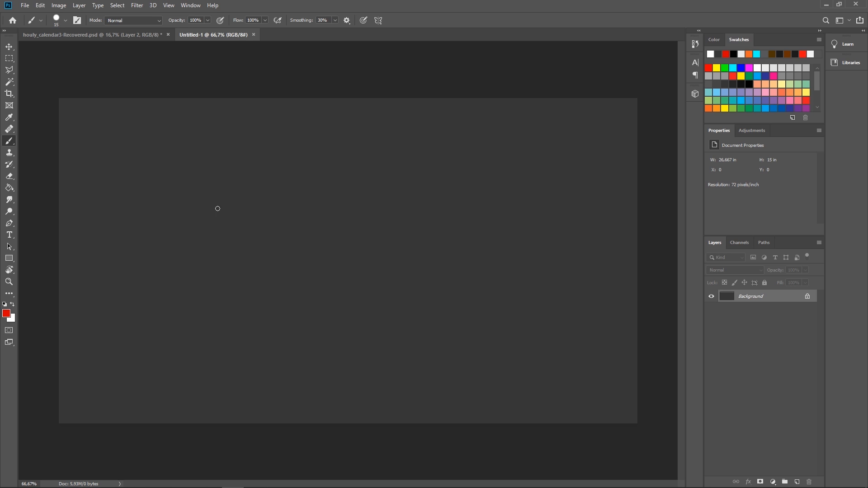
# Switch to Photoshop and paint scattered white dots on the dark canvas, with one of the upper dots marked in red
pyautogui.press('x')
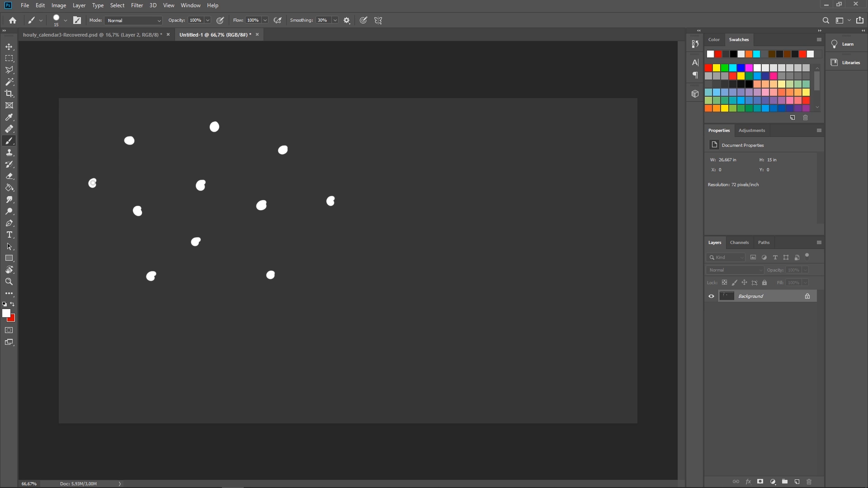
pyautogui.click(331, 121)
pyautogui.press('x')
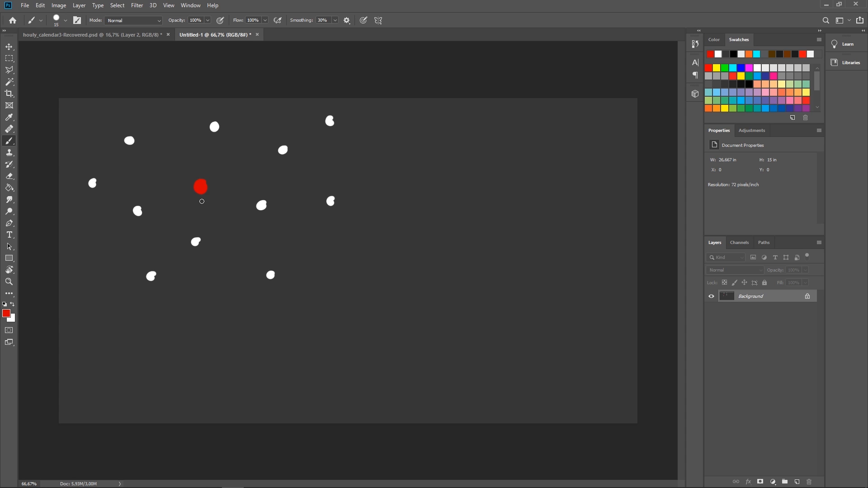
pyautogui.press('x')
pyautogui.click(221, 339)
pyautogui.click(391, 144)
pyautogui.click(349, 262)
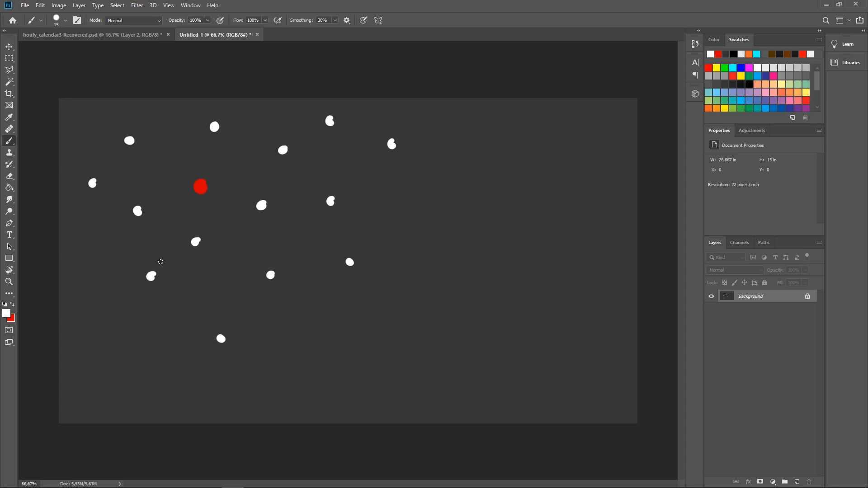
# Draw a thin grey circle around the red dot that encloses its five nearest white dots
pyautogui.keyDown('alt'); pyautogui.click(161, 262); pyautogui.keyUp('alt')
pyautogui.keyDown('alt'); pyautogui.click(192, 240); pyautogui.keyUp('alt')
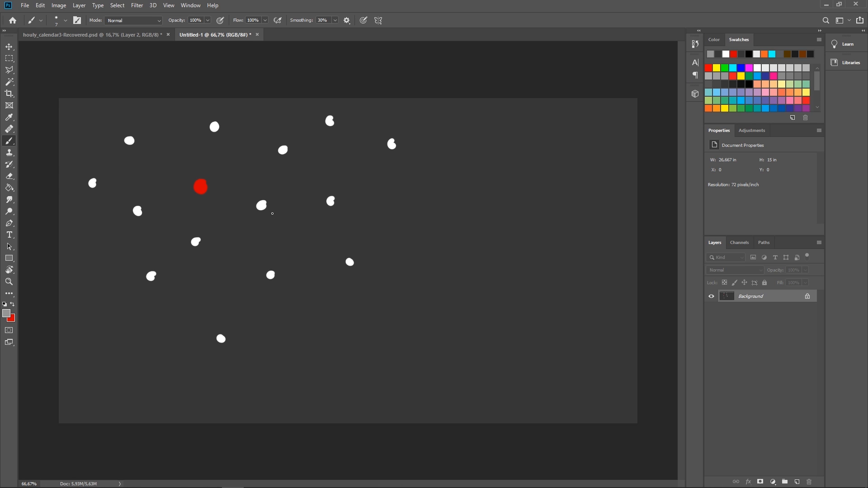
pyautogui.moveTo(259, 245)
pyautogui.mouseDown()
pyautogui.moveTo(120, 219)
pyautogui.moveTo(129, 131)
pyautogui.moveTo(229, 120)
pyautogui.mouseUp()
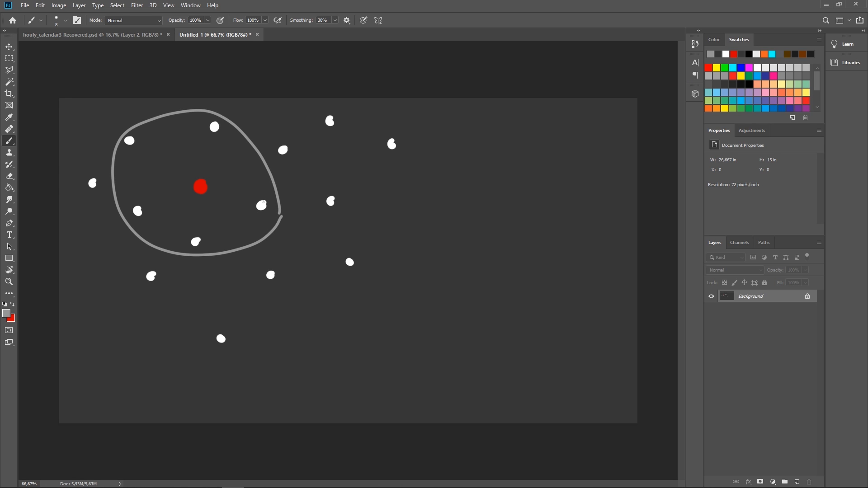
# Mark three of the white dots inside the grey circle in red and set white as the painting colour again
pyautogui.click(725, 53)
pyautogui.press('x')
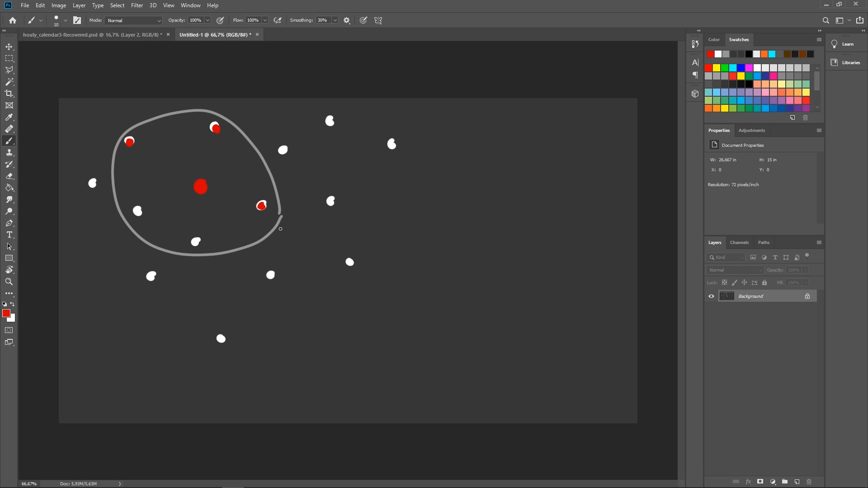
pyautogui.press('x')
# Connect the central red dot to the three marked dots and branch white lines through the outer dots, marking two more in red
pyautogui.moveTo(133, 143)
pyautogui.mouseDown()
pyautogui.moveTo(180, 179)
pyautogui.moveTo(215, 128)
pyautogui.mouseUp()
pyautogui.moveTo(201, 188); pyautogui.dragTo(262, 206)
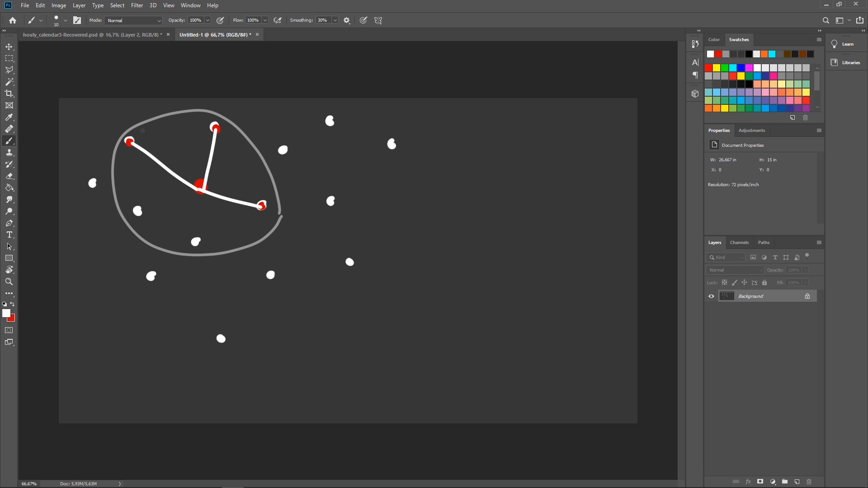
pyautogui.press('x')
pyautogui.press('x')
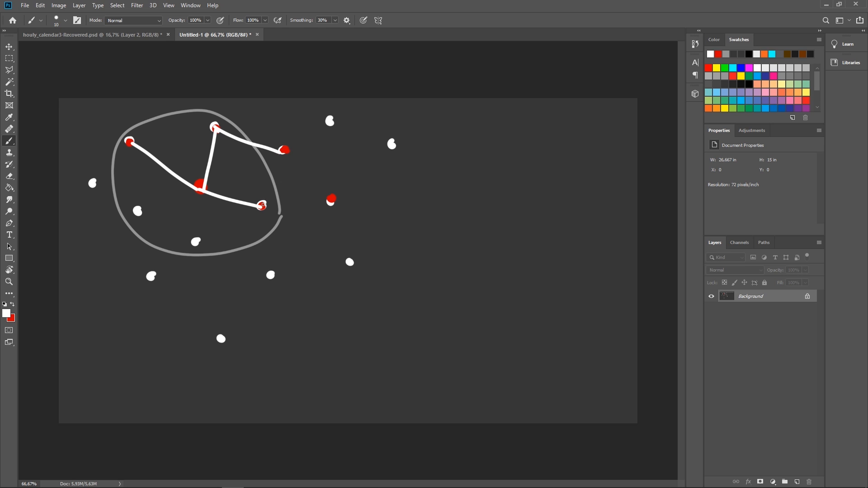
pyautogui.moveTo(262, 206); pyautogui.dragTo(330, 207)
pyautogui.moveTo(330, 207); pyautogui.dragTo(333, 207)
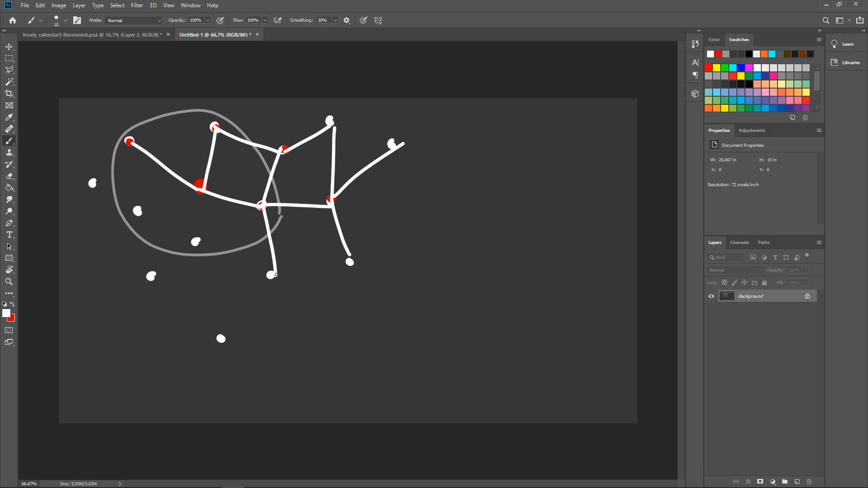
pyautogui.moveTo(277, 276)
pyautogui.mouseDown()
pyautogui.moveTo(223, 349)
pyautogui.moveTo(176, 298)
pyautogui.mouseUp()
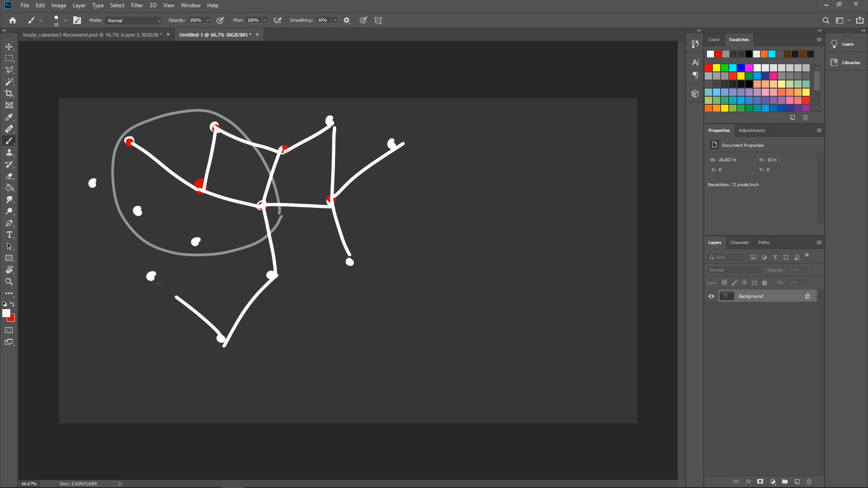
pyautogui.moveTo(93, 183); pyautogui.dragTo(130, 142)
pyautogui.moveTo(138, 211); pyautogui.dragTo(221, 339)
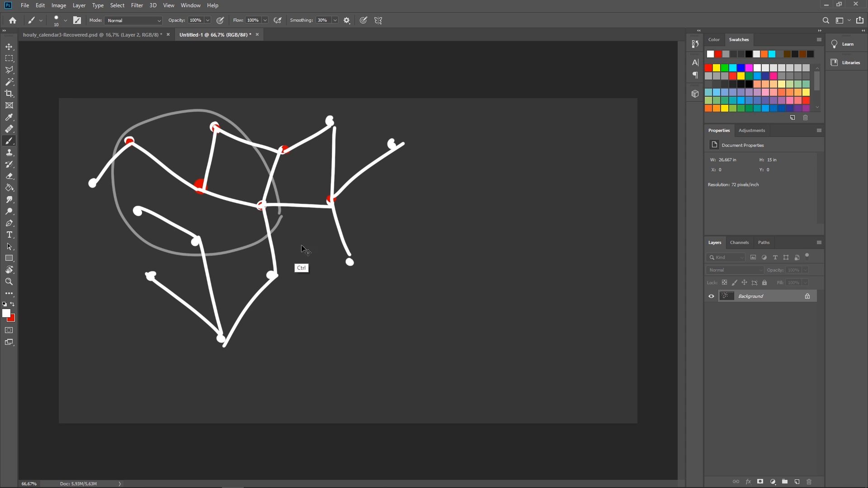
# Undo all the white connecting lines and the red marks on the outer dots
pyautogui.hotkey('ctrl', 'z')
pyautogui.hotkey('ctrl', 'z')
pyautogui.hotkey('ctrl', 'z')
pyautogui.hotkey('ctrl', 'z')
pyautogui.hotkey('ctrl', 'z')
pyautogui.hotkey('ctrl', 'z')
pyautogui.hotkey('ctrl', 'z')
pyautogui.hotkey('ctrl', 'z')
pyautogui.hotkey('ctrl', 'z')
pyautogui.hotkey('ctrl', 'z')
pyautogui.hotkey('ctrl', 'z')
pyautogui.hotkey('ctrl', 'z')
pyautogui.hotkey('ctrl', 'z')
pyautogui.hotkey('ctrl', 'z')
pyautogui.hotkey('ctrl', 'z')
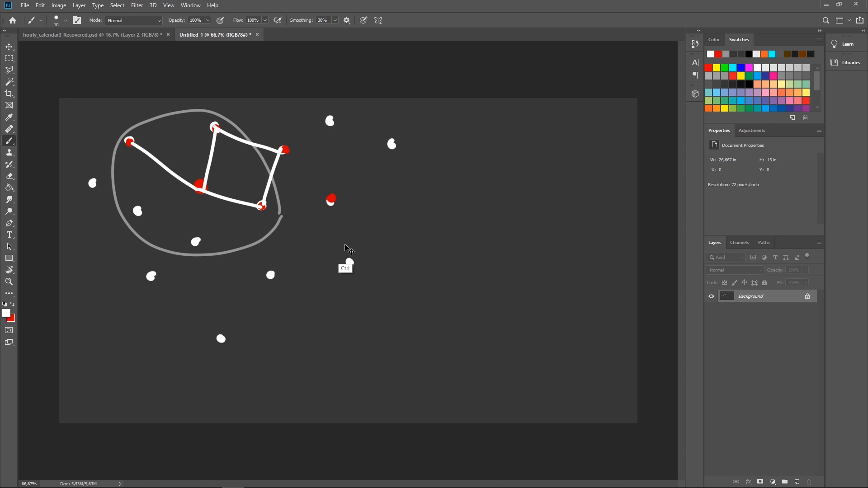
pyautogui.hotkey('ctrl', 'z')
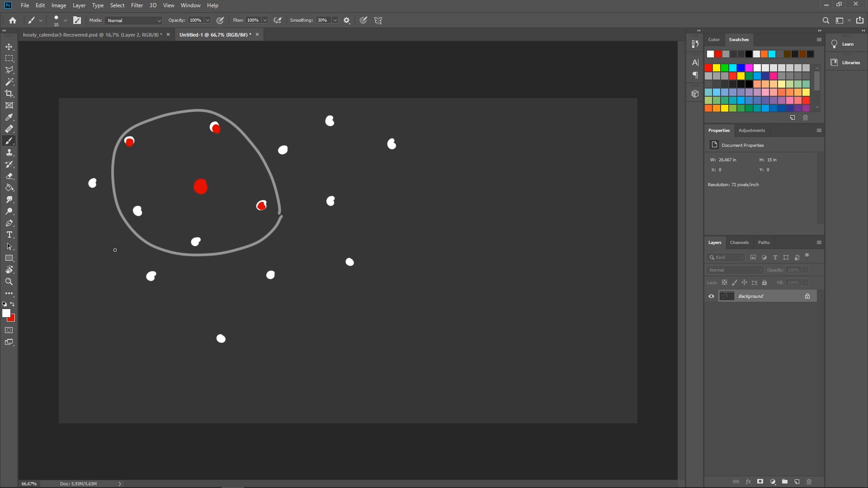
# Switch back to Houdini and follow the GROWTH_GEO network down to the merge1 node
pyautogui.moveTo(60, 272)
pyautogui.mouseDown()
pyautogui.moveTo(121, 301)
pyautogui.moveTo(392, 197)
pyautogui.moveTo(421, 82)
pyautogui.mouseUp()
pyautogui.moveTo(68, 125); pyautogui.dragTo(316, 92)
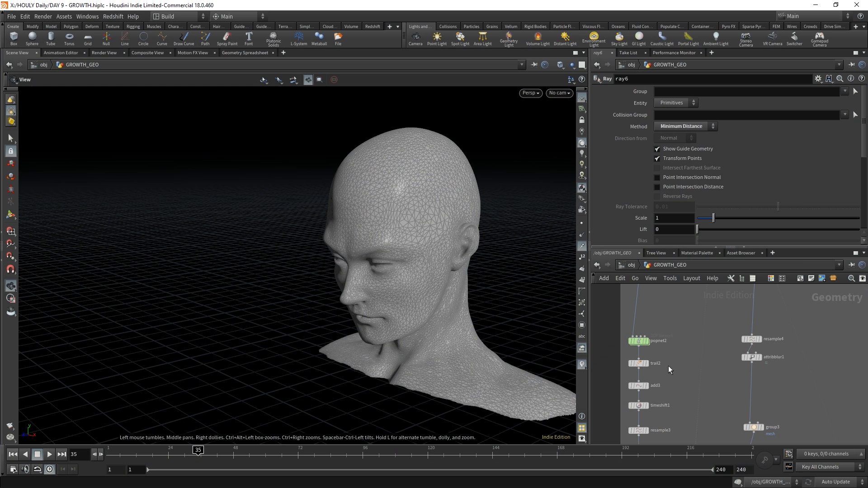
pyautogui.moveTo(669, 366); pyautogui.dragTo(678, 289, button='middle')
pyautogui.scroll(-1, 659, 358)
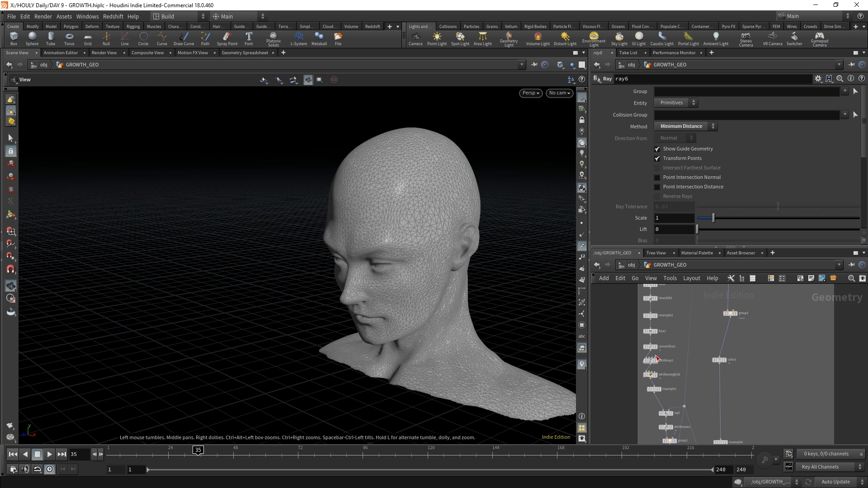
pyautogui.moveTo(700, 375); pyautogui.dragTo(674, 316, button='middle')
pyautogui.moveTo(748, 404); pyautogui.dragTo(729, 370, button='middle')
pyautogui.moveTo(715, 434); pyautogui.dragTo(693, 315, button='middle')
pyautogui.scroll(2, 645, 385)
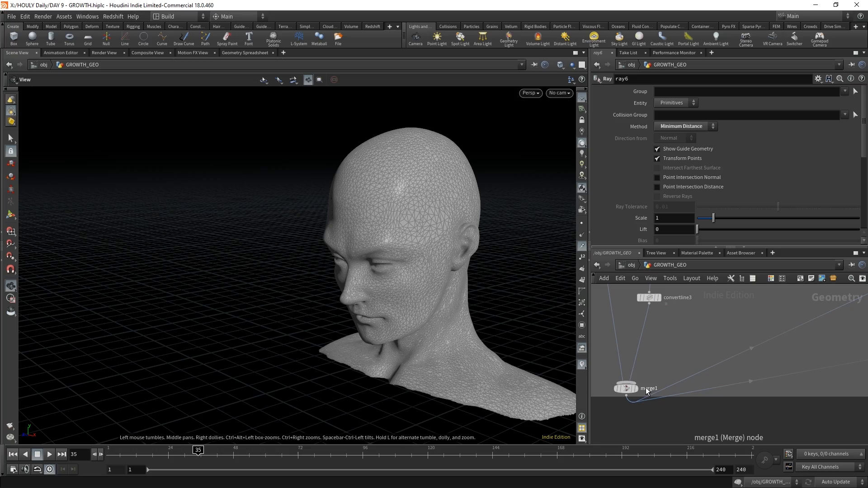
# Display the ends1 node and inspect the head's wireframe from another side
pyautogui.moveTo(641, 393)
pyautogui.click(639, 376)
pyautogui.moveTo(453, 247); pyautogui.dragTo(186, 236)
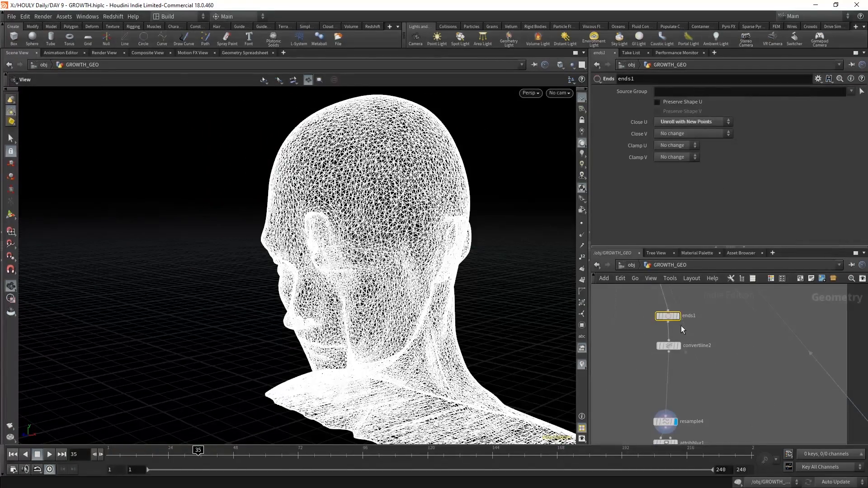
pyautogui.click(678, 315)
pyautogui.moveTo(683, 352)
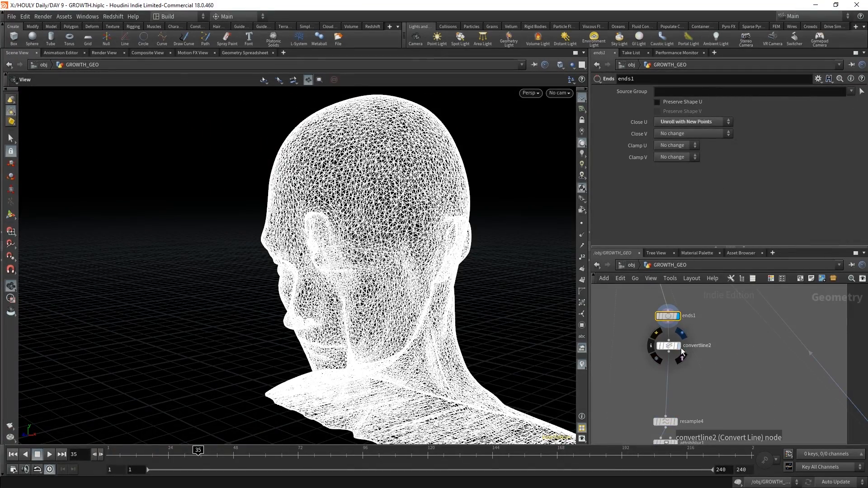
# Display resample4 and attribblur1 in turn to examine the resampled mesh lines
pyautogui.moveTo(694, 400); pyautogui.dragTo(682, 303, button='middle')
pyautogui.scroll(2, 682, 304)
pyautogui.click(655, 333)
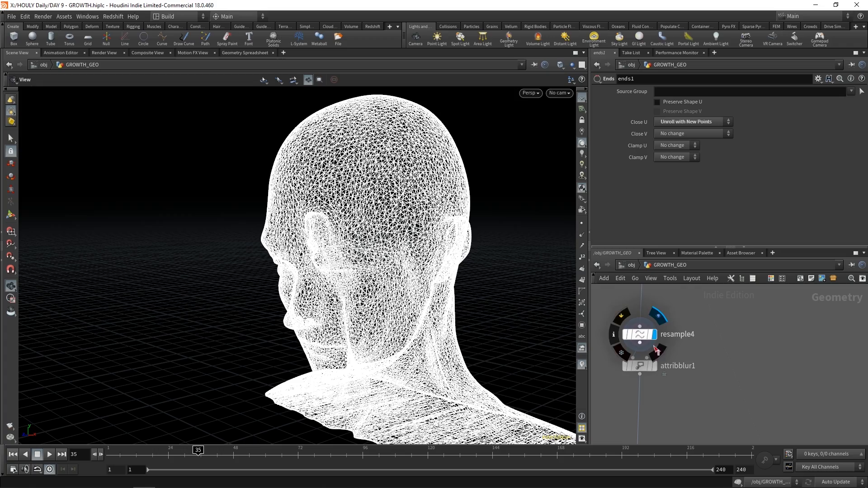
pyautogui.click(657, 367)
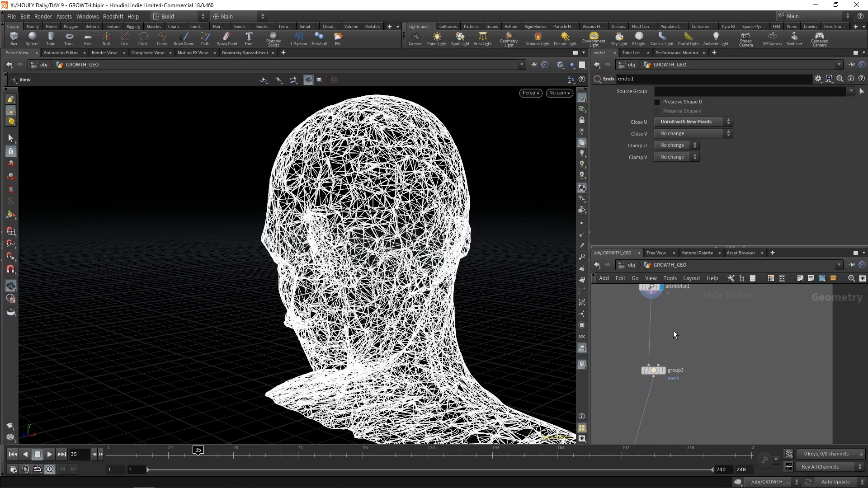
pyautogui.moveTo(447, 305); pyautogui.dragTo(519, 304)
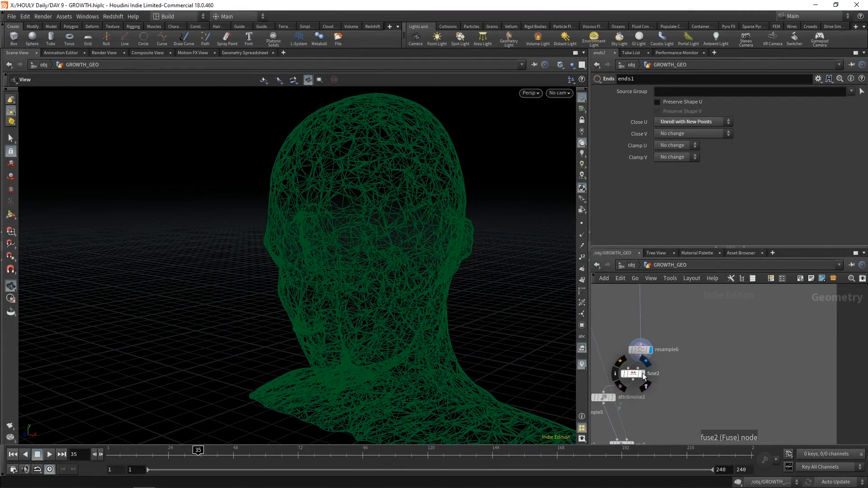
# Display fuse2, attribnoise2 and ray5 in turn to examine the noisy mesh lines projected back onto the head
pyautogui.click(643, 374)
pyautogui.moveTo(697, 385); pyautogui.dragTo(730, 368, button='middle')
pyautogui.click(647, 382)
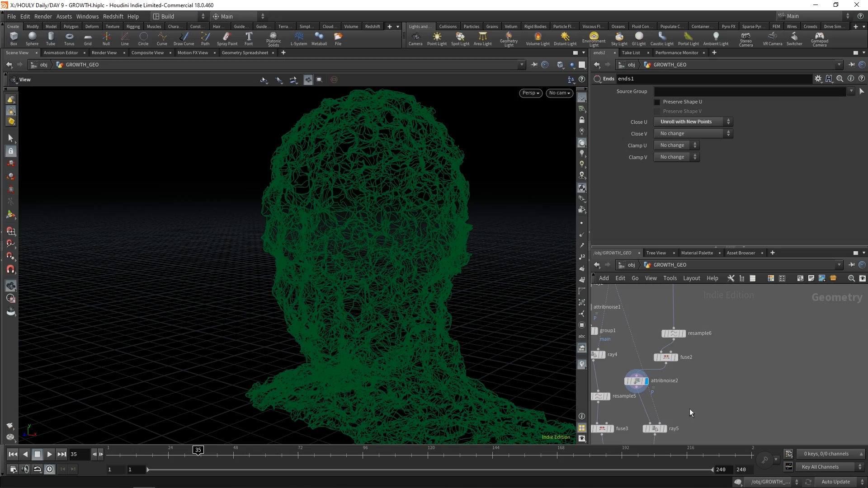
pyautogui.moveTo(691, 409); pyautogui.dragTo(691, 346, button='middle')
pyautogui.click(665, 367)
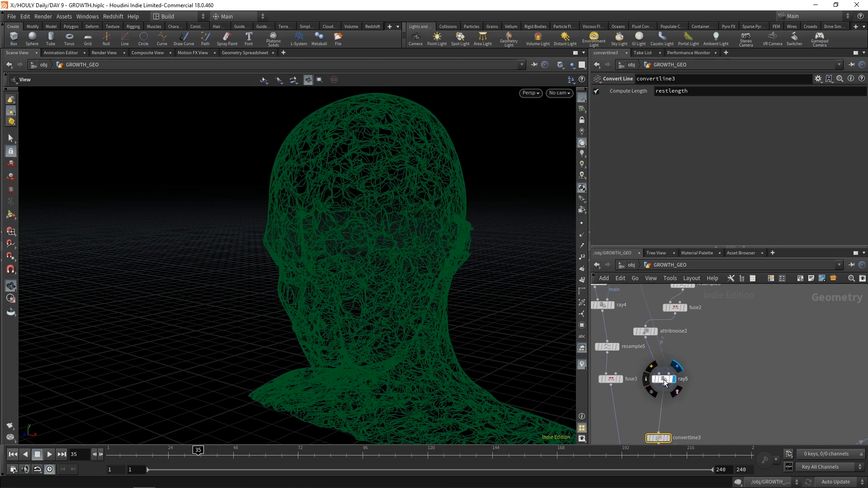
pyautogui.click(664, 379)
pyautogui.moveTo(418, 304); pyautogui.dragTo(350, 301)
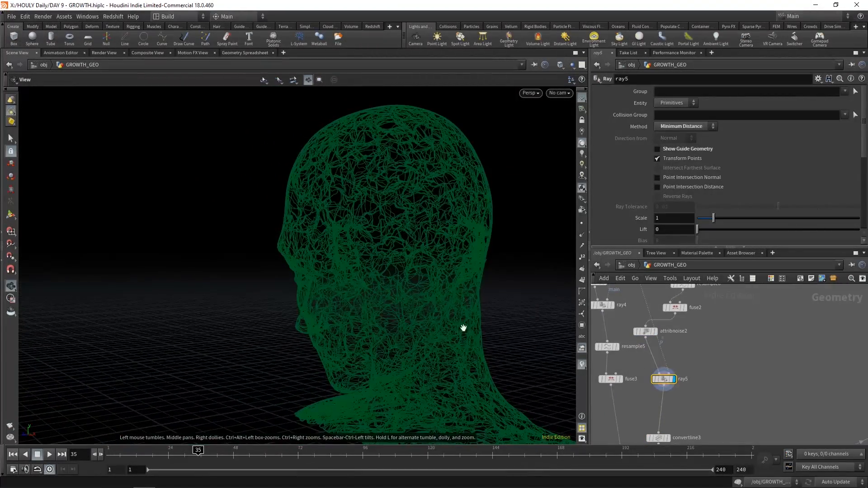
# Open the popnet2 particle network and play its simulation from the first frame
pyautogui.moveTo(632, 391); pyautogui.dragTo(686, 381, button='middle')
pyautogui.click(675, 371)
pyautogui.moveTo(682, 340); pyautogui.dragTo(683, 424, button='middle')
pyautogui.moveTo(678, 319); pyautogui.dragTo(683, 404, button='middle')
pyautogui.doubleClick(665, 324)
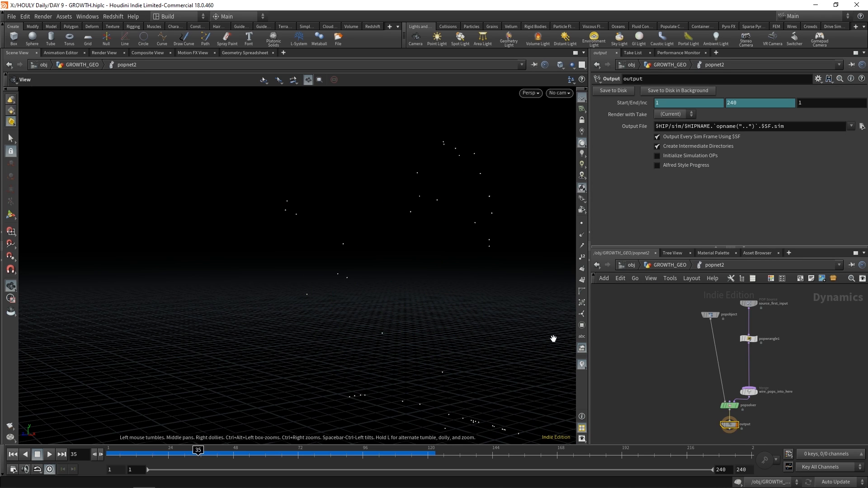
pyautogui.moveTo(170, 456); pyautogui.dragTo(109, 456)
pyautogui.click(49, 455)
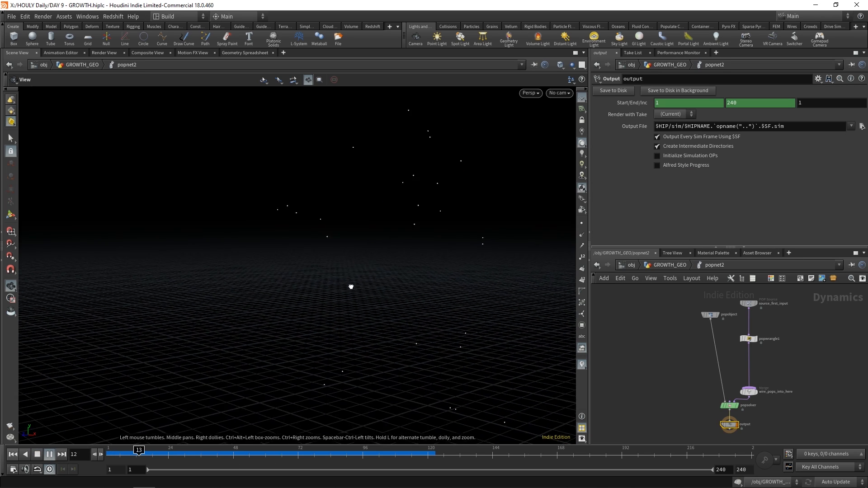
# Return to GROWTH_GEO and display add3 to examine the particle trails joined into lines
pyautogui.click(679, 267)
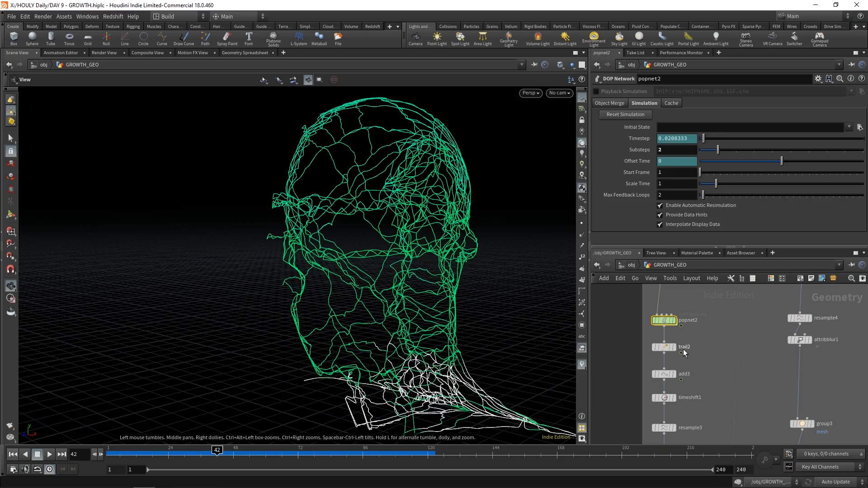
pyautogui.click(674, 375)
pyautogui.moveTo(373, 348); pyautogui.dragTo(393, 344)
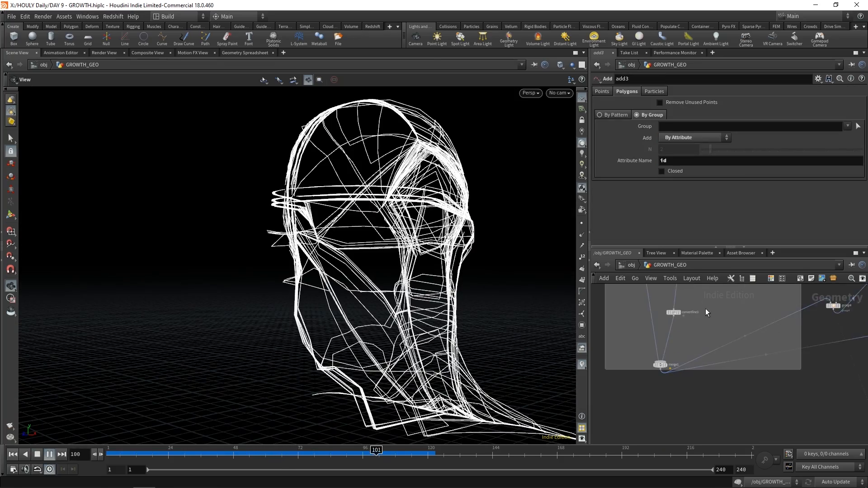
# Display merge1 and scrub the timeline to frame 89 to examine the combined main lines and mesh lines
pyautogui.scroll(2, 685, 346)
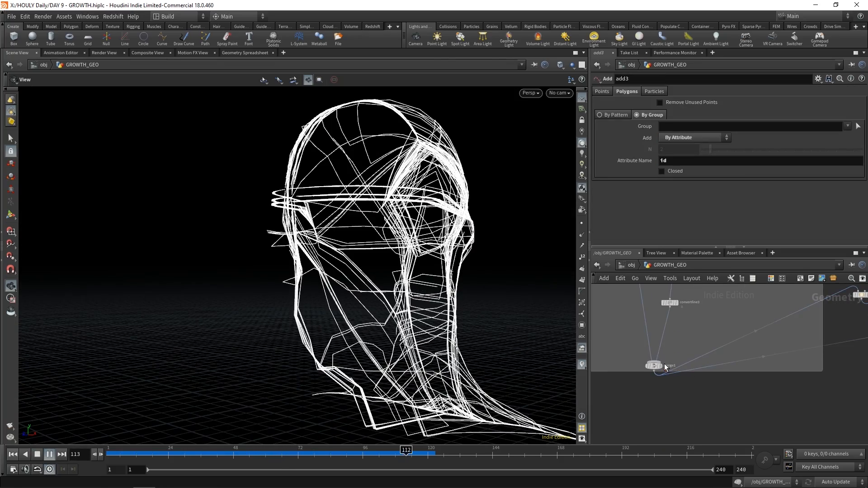
pyautogui.click(661, 366)
pyautogui.click(655, 367)
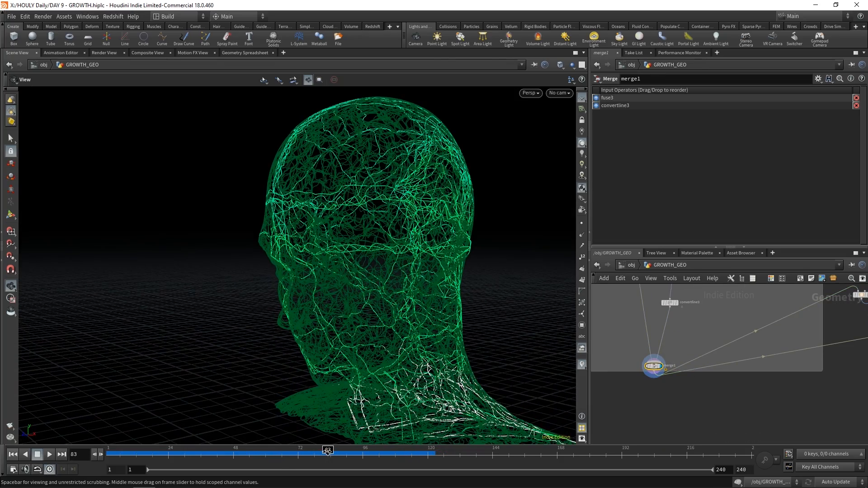
pyautogui.moveTo(328, 456); pyautogui.dragTo(344, 455)
pyautogui.moveTo(361, 344)
pyautogui.mouseDown()
pyautogui.moveTo(486, 326)
pyautogui.moveTo(368, 334)
pyautogui.moveTo(358, 314)
pyautogui.moveTo(377, 318)
pyautogui.moveTo(369, 305)
pyautogui.mouseUp()
# Find the solver11 node beyond the merge and display its growth result on the head
pyautogui.moveTo(839, 380); pyautogui.dragTo(673, 426, button='middle')
pyautogui.scroll(-1, 760, 357)
pyautogui.moveTo(793, 340); pyautogui.dragTo(679, 304, button='middle')
pyautogui.scroll(2, 692, 411)
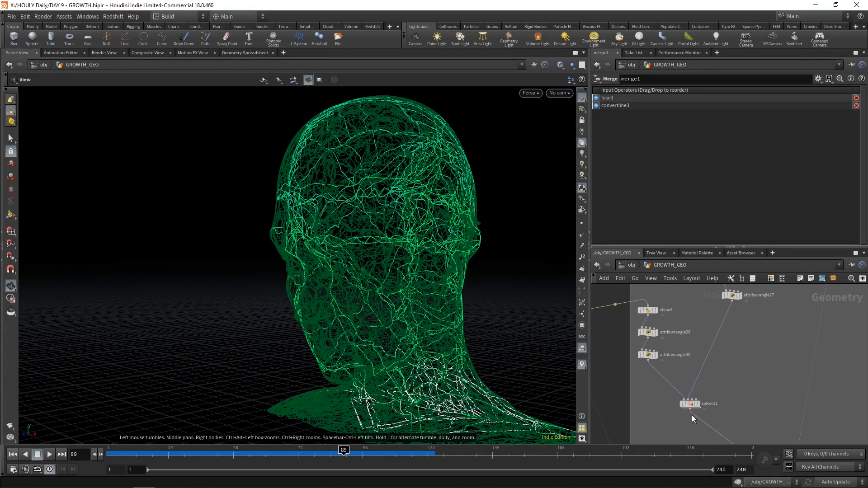
pyautogui.click(690, 404)
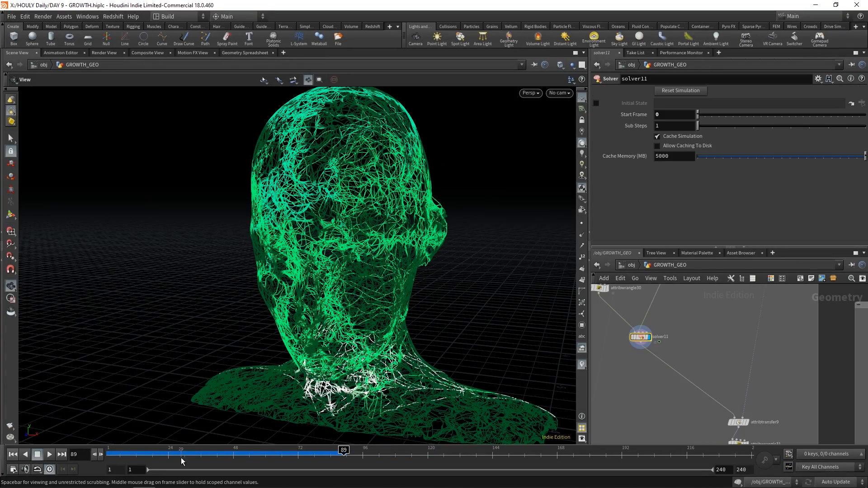
# Display the blast1 node that isolates the starting point of the growth
pyautogui.moveTo(718, 362); pyautogui.dragTo(735, 443, button='middle')
pyautogui.moveTo(719, 313); pyautogui.dragTo(751, 441, button='middle')
pyautogui.moveTo(724, 355); pyautogui.dragTo(736, 415, button='middle')
pyautogui.click(697, 367)
pyautogui.click(706, 367)
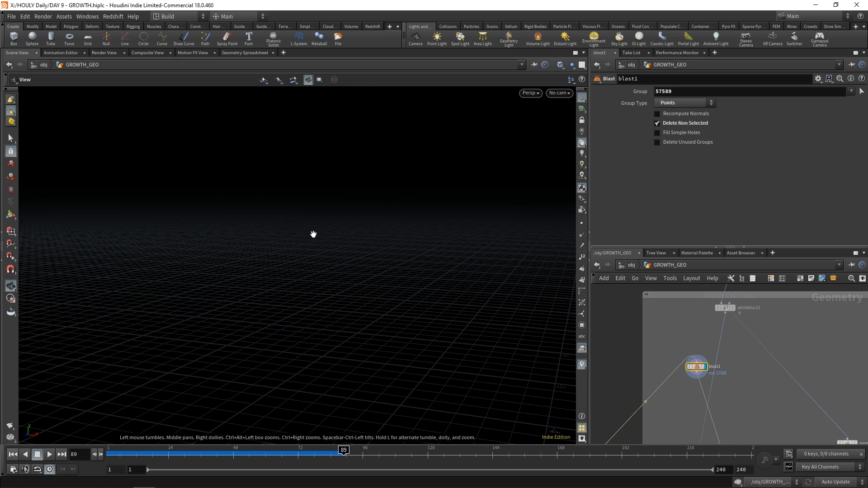
# Display attribwrangle31 and the cached growth in filecache6, scrubbing the timeline to frame 96
pyautogui.moveTo(778, 427); pyautogui.dragTo(760, 273, button='middle')
pyautogui.moveTo(738, 414); pyautogui.dragTo(728, 371, button='middle')
pyautogui.scroll(2, 728, 370)
pyautogui.click(723, 397)
pyautogui.click(713, 397)
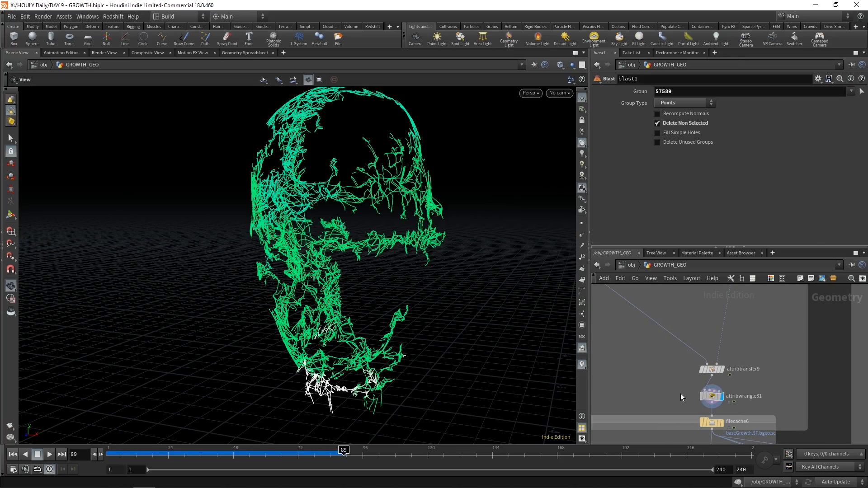
pyautogui.moveTo(376, 421); pyautogui.dragTo(277, 431)
pyautogui.moveTo(168, 455); pyautogui.dragTo(363, 473)
pyautogui.moveTo(385, 276); pyautogui.dragTo(371, 257)
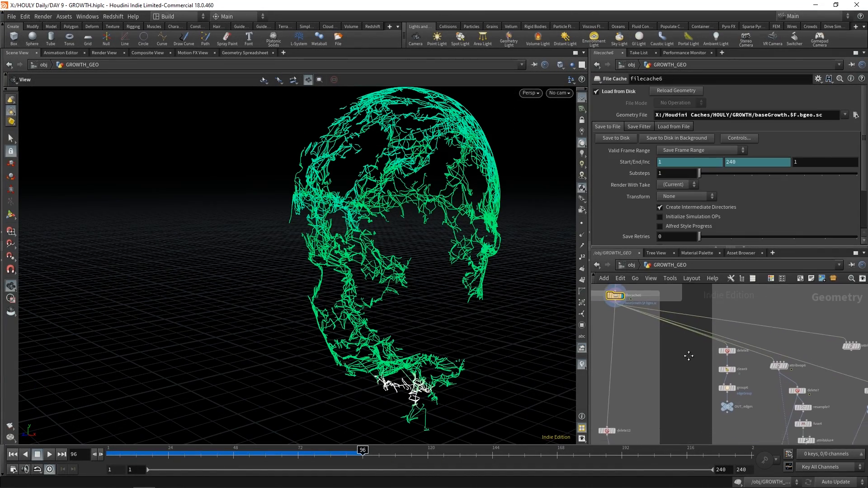
# Display the OUT_main null and scrub to frame 109 to examine the main growth strands
pyautogui.moveTo(690, 354); pyautogui.dragTo(656, 322, button='middle')
pyautogui.moveTo(839, 395); pyautogui.dragTo(755, 295, button='middle')
pyautogui.scroll(2, 709, 342)
pyautogui.scroll(1, 708, 339)
pyautogui.moveTo(708, 339); pyautogui.dragTo(774, 374, button='middle')
pyautogui.click(742, 389)
pyautogui.moveTo(281, 457); pyautogui.dragTo(432, 459)
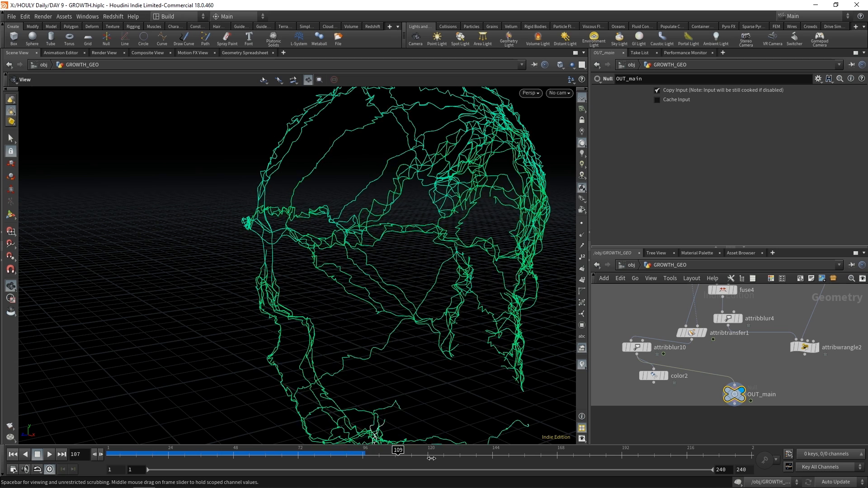
# Open the solver2 network and read the growth code in its attribwrangle1 node
pyautogui.scroll(-4, 664, 382)
pyautogui.moveTo(618, 415); pyautogui.dragTo(783, 400, button='middle')
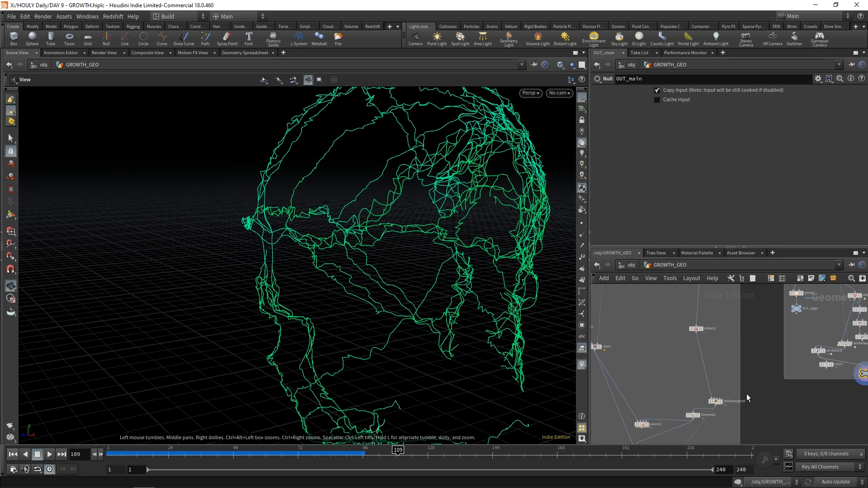
pyautogui.moveTo(671, 403); pyautogui.dragTo(723, 353, button='middle')
pyautogui.moveTo(706, 395); pyautogui.dragTo(697, 329, button='middle')
pyautogui.scroll(2, 697, 329)
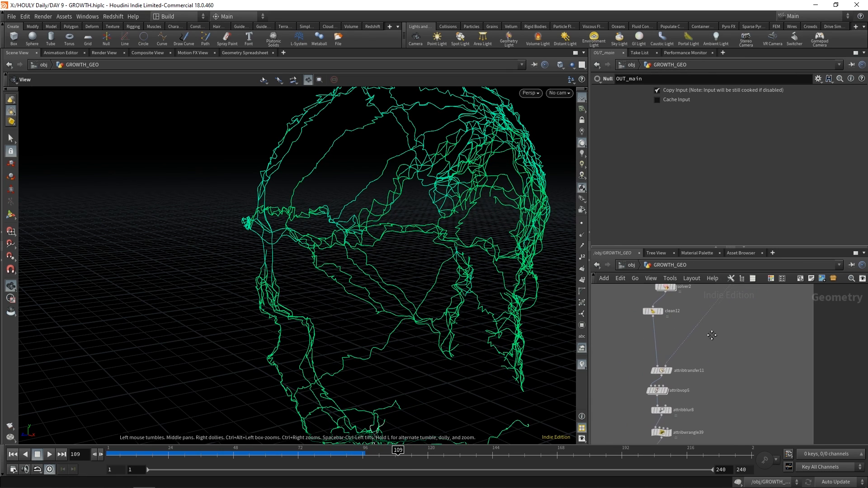
pyautogui.doubleClick(664, 338)
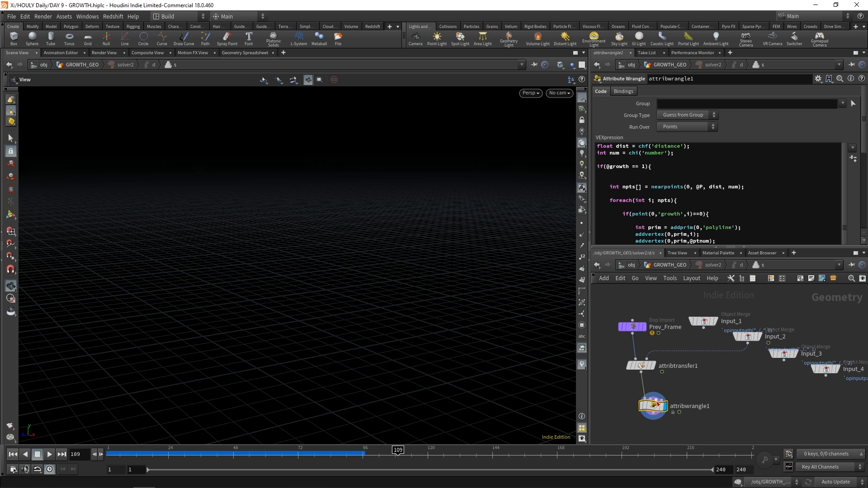
pyautogui.scroll(-1, 695, 202)
pyautogui.scroll(-3, 860, 211)
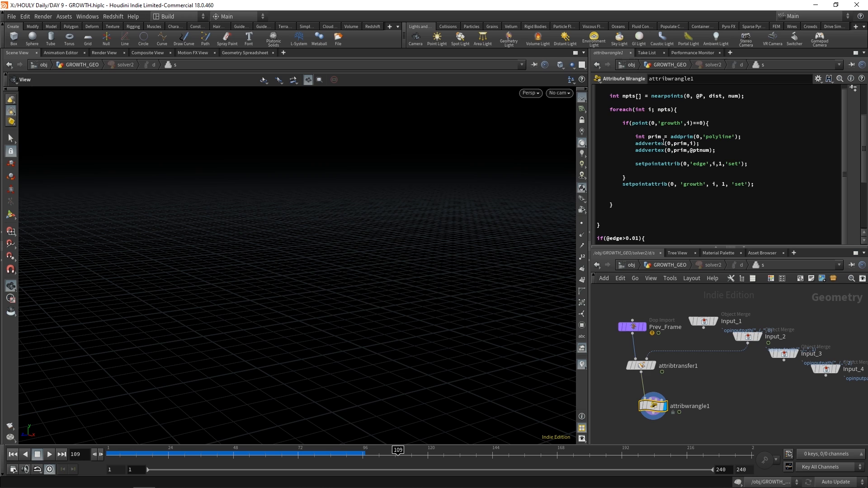
# Return to the GROWTH_GEO network, display filecache3 and scrub to frame 38 to examine the cached undergrowth
pyautogui.click(685, 65)
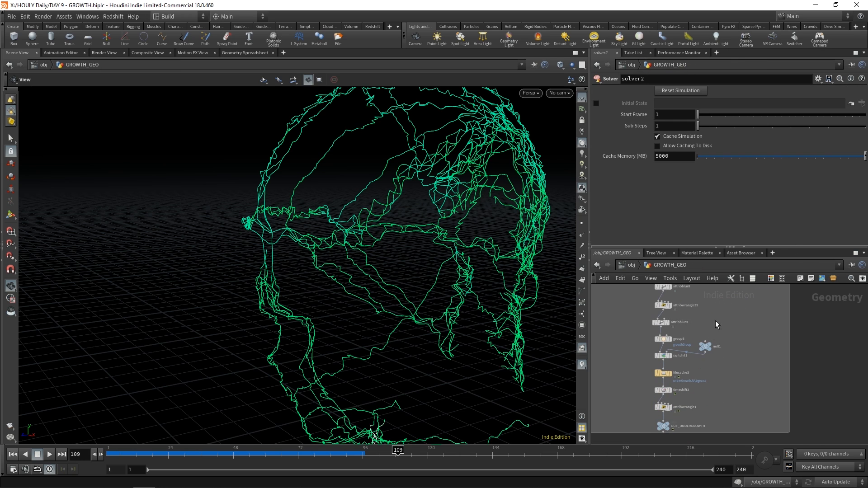
pyautogui.scroll(1, 693, 388)
pyautogui.click(665, 371)
pyautogui.moveTo(276, 454); pyautogui.dragTo(206, 453)
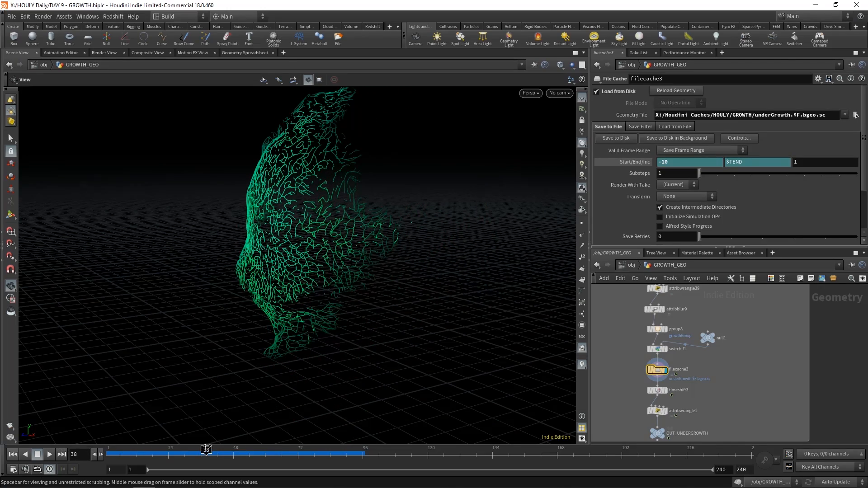
pyautogui.moveTo(290, 371); pyautogui.dragTo(344, 189)
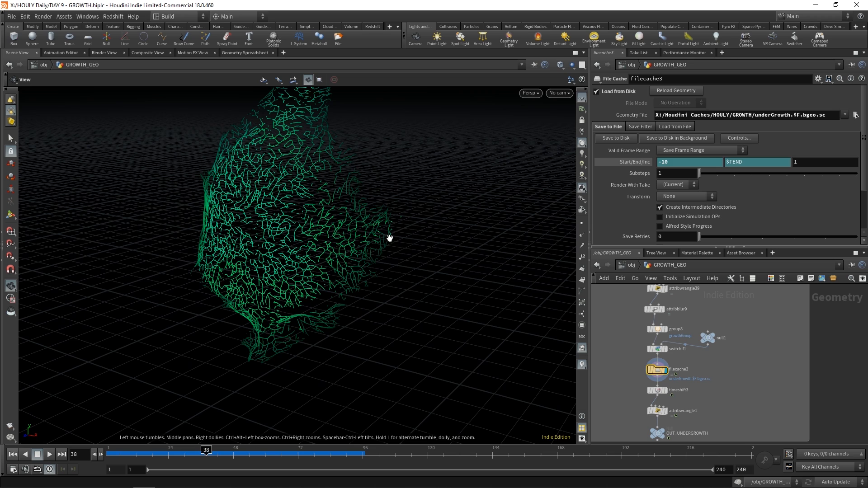
# Add a Color node beside attribwrangle39 in the undergrowth chain
pyautogui.scroll(3, 737, 384)
pyautogui.press('Tab')
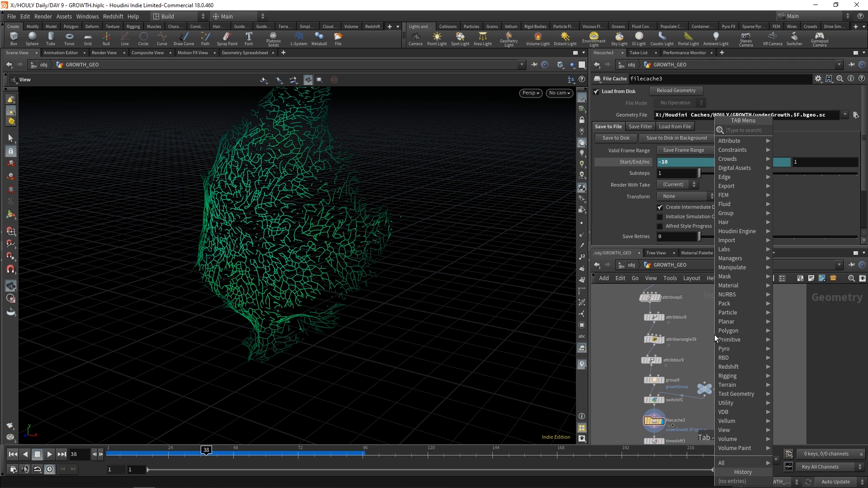
pyautogui.write('color')
pyautogui.press('Return')
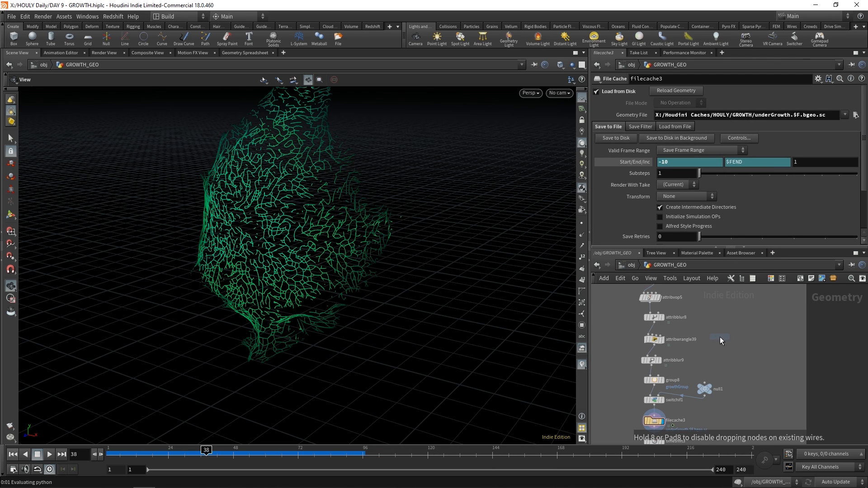
pyautogui.click(719, 337)
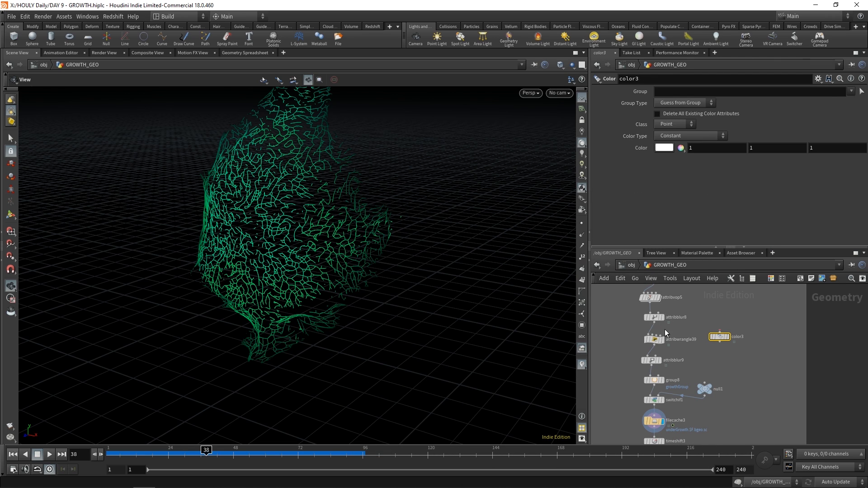
# Feed color3 from attribblur8, display it and colour its points with Ramp from Attribute using the edge attribute
pyautogui.click(702, 135)
pyautogui.click(687, 181)
pyautogui.click(680, 148)
pyautogui.write('e')
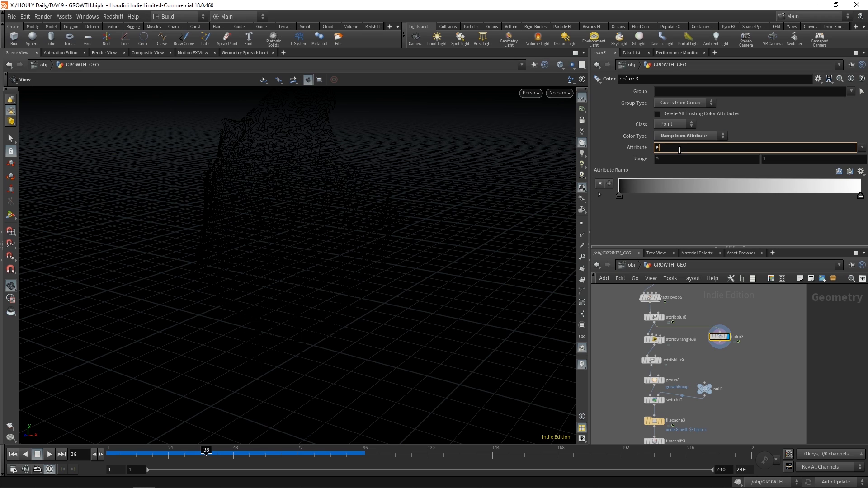
pyautogui.write('dge')
pyautogui.press('Return')
# Scrub to frame 25 and view the edge-coloured undergrowth from several angles
pyautogui.moveTo(427, 169); pyautogui.dragTo(151, 423)
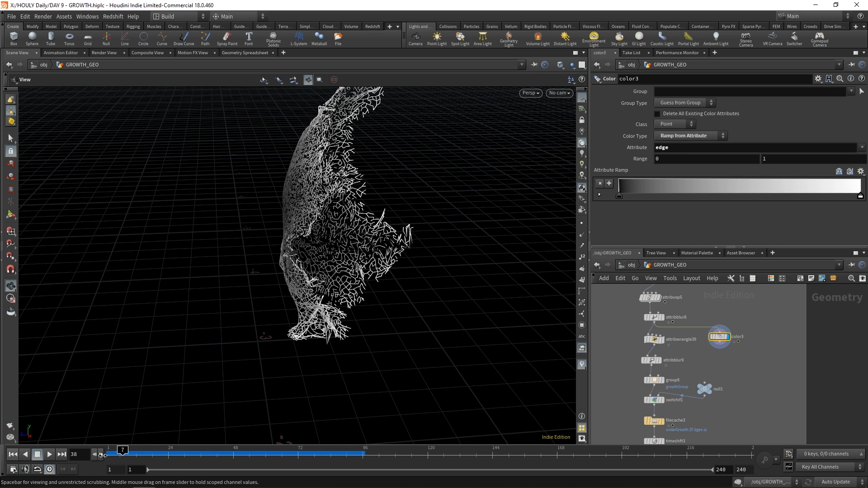
pyautogui.moveTo(102, 455); pyautogui.dragTo(171, 454)
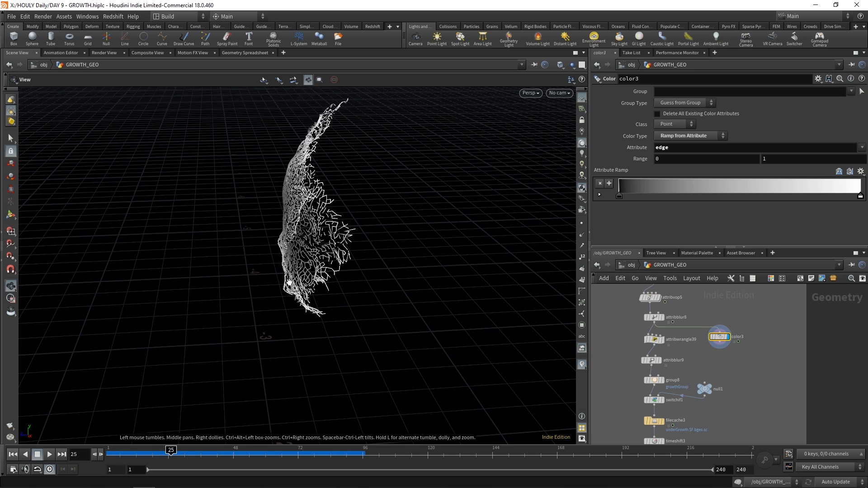
pyautogui.moveTo(289, 283); pyautogui.dragTo(333, 244)
# Display the attribvop5 node and show its settings
pyautogui.moveTo(695, 313); pyautogui.dragTo(677, 362, button='middle')
pyautogui.scroll(2, 690, 339)
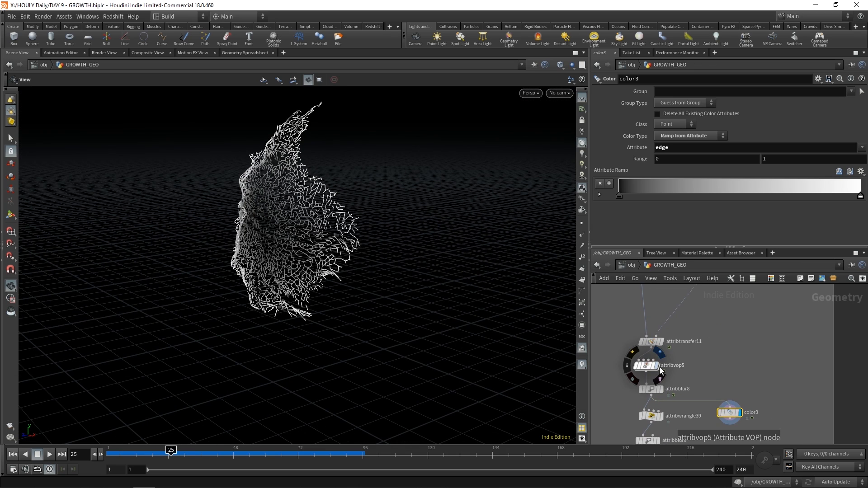
pyautogui.click(661, 368)
pyautogui.click(648, 366)
pyautogui.scroll(-1, 704, 370)
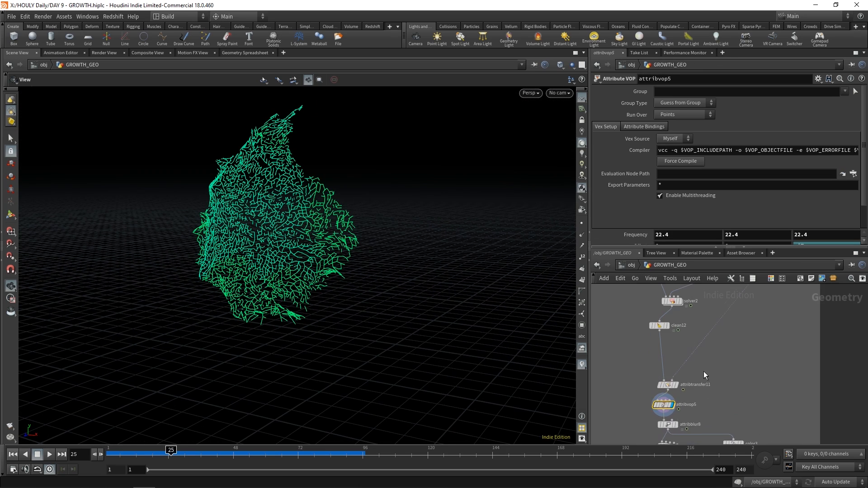
# Display attribtransfer11, show its settings and scrub to frame 43 to examine the growth
pyautogui.moveTo(691, 326); pyautogui.dragTo(687, 358, button='middle')
pyautogui.scroll(1, 686, 357)
pyautogui.moveTo(676, 407); pyautogui.dragTo(680, 354, button='middle')
pyautogui.scroll(2, 676, 367)
pyautogui.click(675, 383)
pyautogui.click(660, 382)
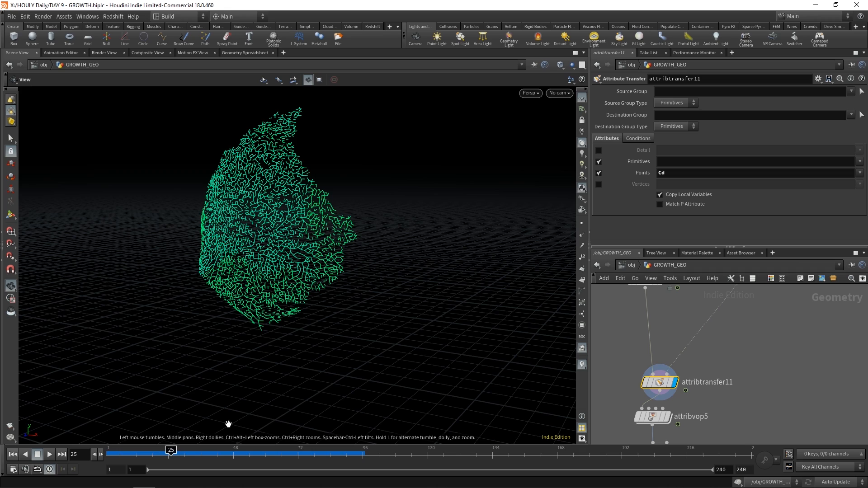
pyautogui.moveTo(168, 451); pyautogui.dragTo(220, 451)
pyautogui.moveTo(745, 402); pyautogui.dragTo(711, 312, button='middle')
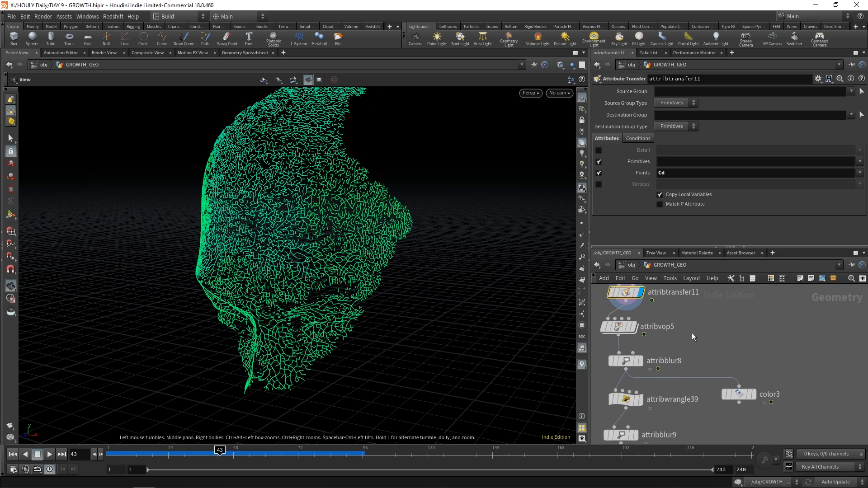
# Display attribvop5 again and examine the growth up to frame 72
pyautogui.click(635, 329)
pyautogui.click(621, 328)
pyautogui.moveTo(428, 297); pyautogui.dragTo(320, 281)
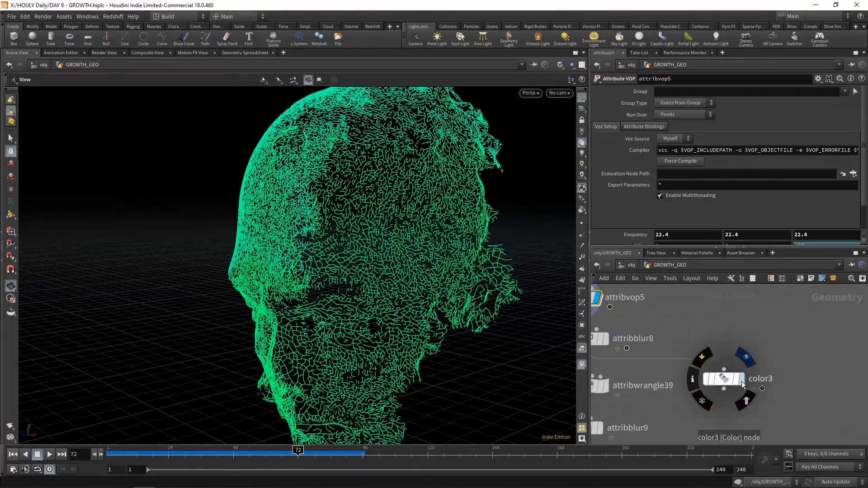
# Display color3 again to examine the growth's active edge at frame 72
pyautogui.click(741, 380)
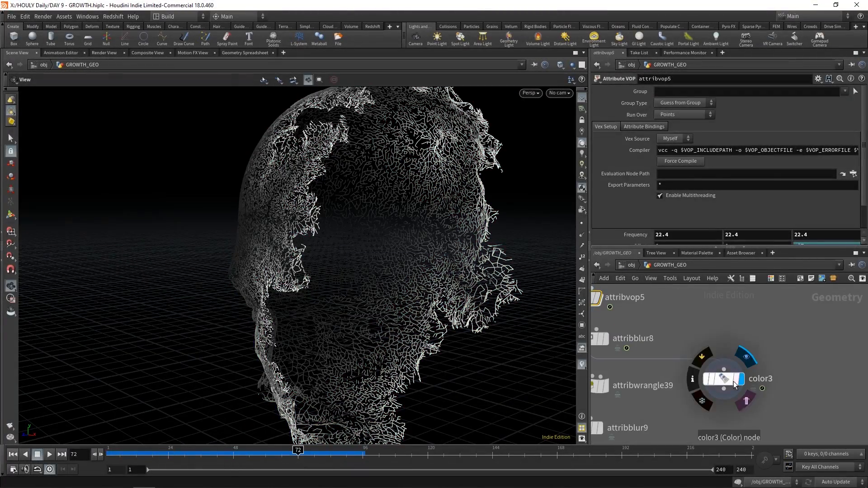
pyautogui.click(727, 381)
pyautogui.moveTo(534, 302); pyautogui.dragTo(471, 306)
# Display the OUT_UNDERGROWTH null and examine the finished undergrowth at frame 117
pyautogui.moveTo(702, 413); pyautogui.dragTo(702, 361, button='middle')
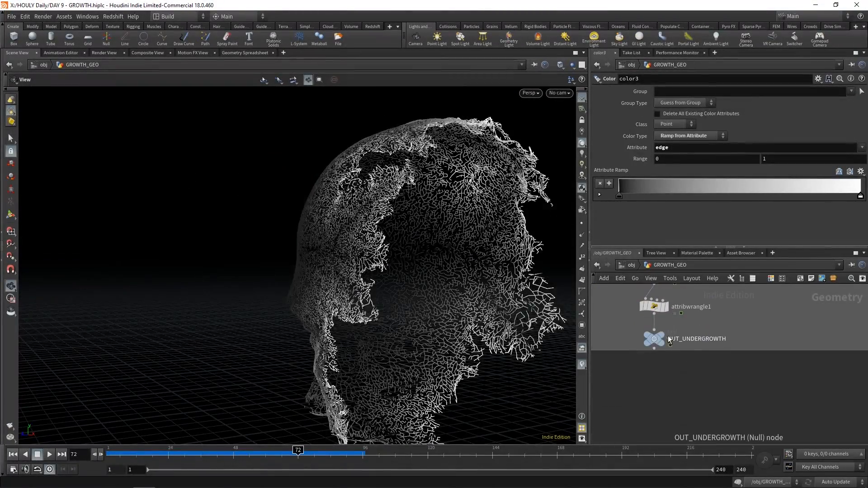
pyautogui.click(668, 339)
pyautogui.moveTo(281, 304); pyautogui.dragTo(315, 317)
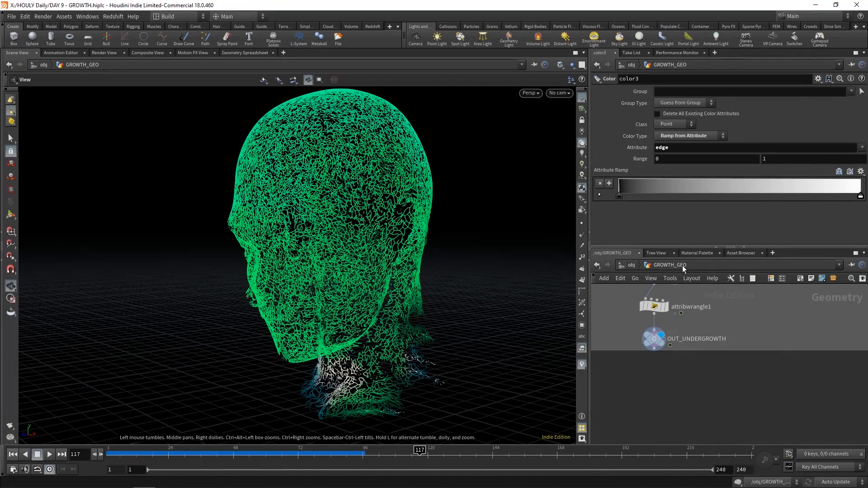
# Display the HAIR_VINES null to view its guide curves, and move the node upward in the network
pyautogui.scroll(-5, 728, 352)
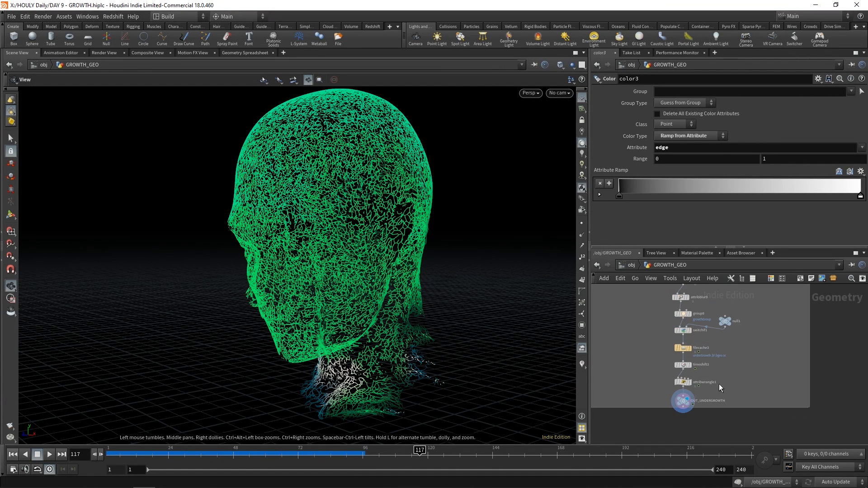
pyautogui.scroll(-3, 640, 345)
pyautogui.moveTo(640, 344); pyautogui.dragTo(744, 341, button='middle')
pyautogui.scroll(4, 710, 391)
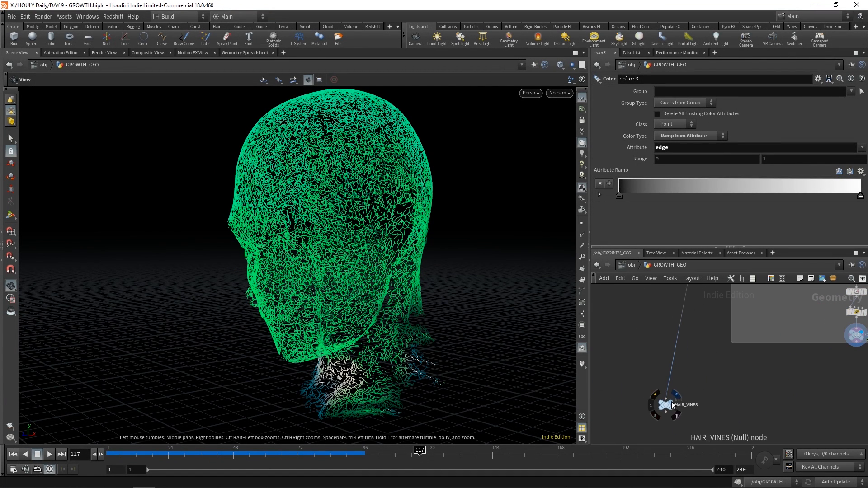
pyautogui.click(676, 395)
pyautogui.moveTo(667, 405); pyautogui.dragTo(676, 360)
pyautogui.moveTo(730, 374); pyautogui.dragTo(663, 384, button='middle')
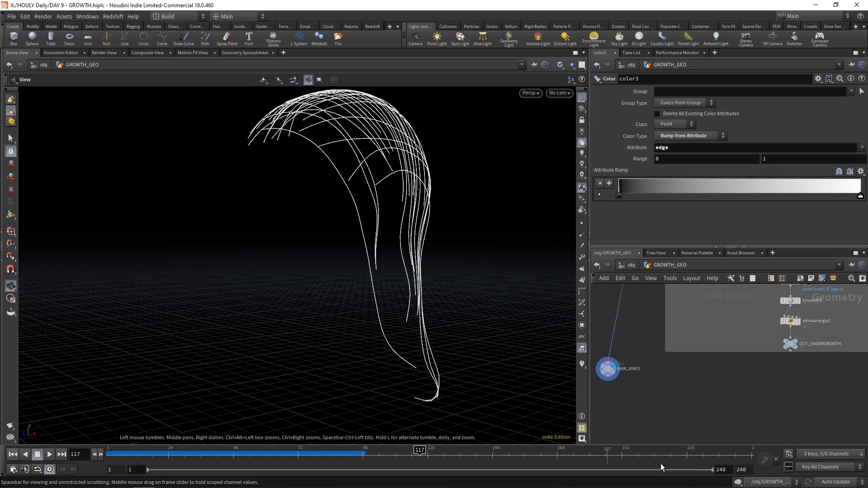
# Go up to the object level to view the combined growth, and open the HAIR_VINES object's network
pyautogui.press('u')
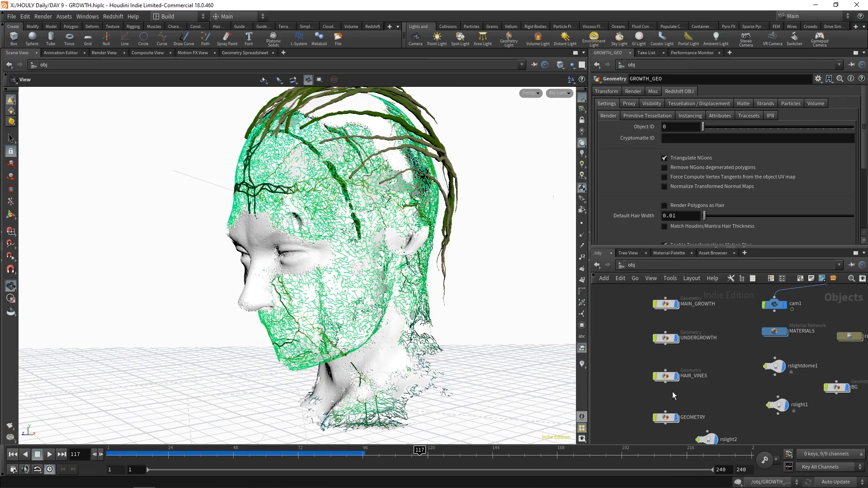
pyautogui.moveTo(384, 272); pyautogui.dragTo(351, 259)
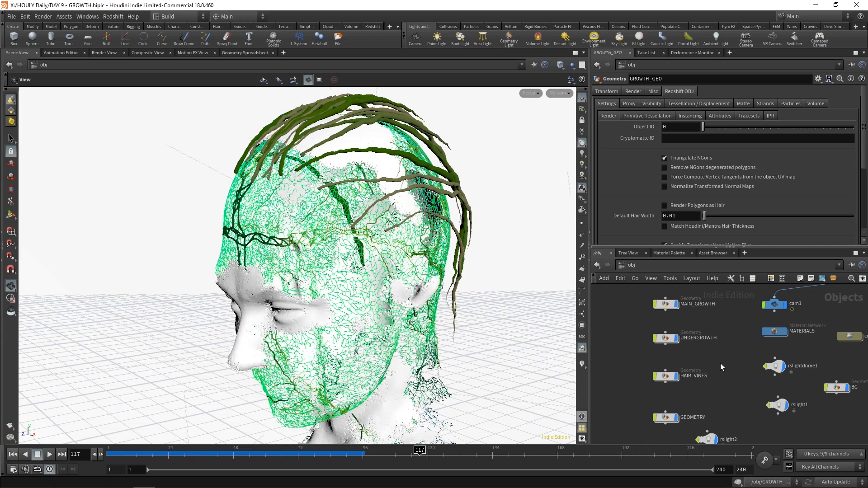
pyautogui.moveTo(720, 363); pyautogui.dragTo(719, 346, button='middle')
pyautogui.doubleClick(669, 361)
pyautogui.scroll(10, 720, 292)
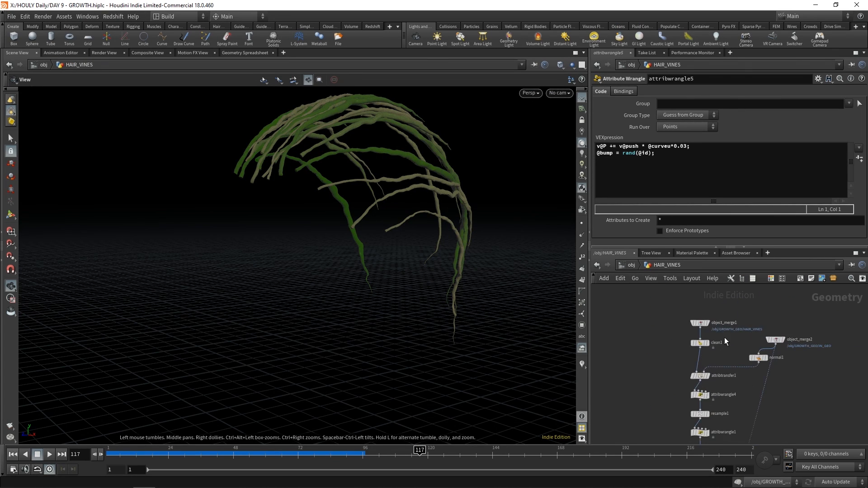
# Display attribtransfer1 in the HAIR_VINES network and examine the curves that receive the push attribute
pyautogui.click(688, 349)
pyautogui.scroll(-2, 664, 374)
pyautogui.click(672, 353)
pyautogui.moveTo(706, 425); pyautogui.dragTo(696, 330, button='middle')
pyautogui.moveTo(407, 230); pyautogui.dragTo(351, 195)
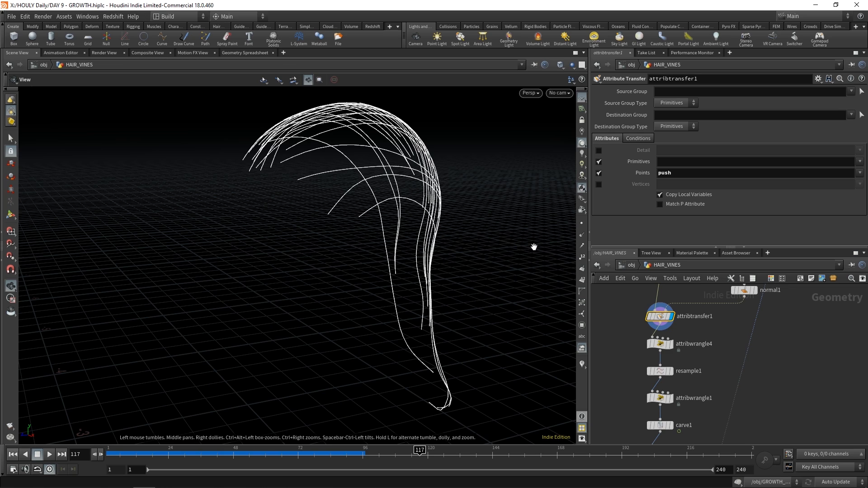
# Display attribwrangle1 and the animated carve1 node, scrubbing to frame 144 to watch the curves grow
pyautogui.moveTo(714, 349); pyautogui.dragTo(713, 331, button='middle')
pyautogui.click(671, 327)
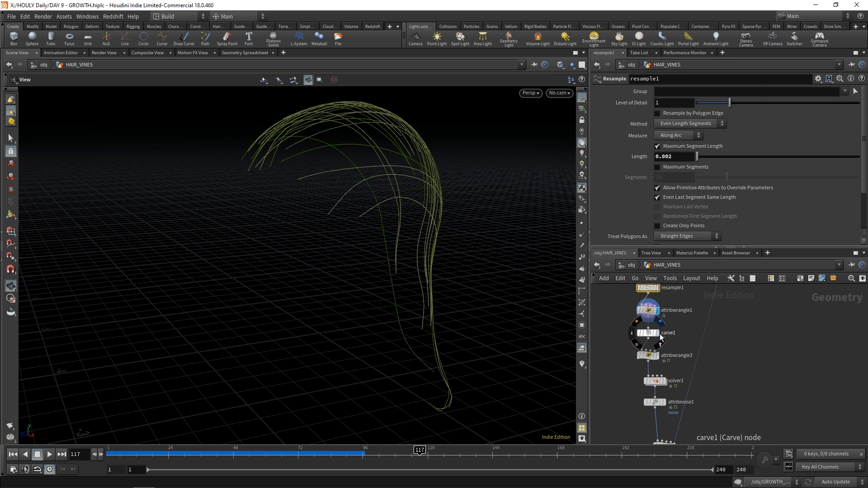
pyautogui.click(658, 334)
pyautogui.moveTo(407, 254); pyautogui.dragTo(370, 253)
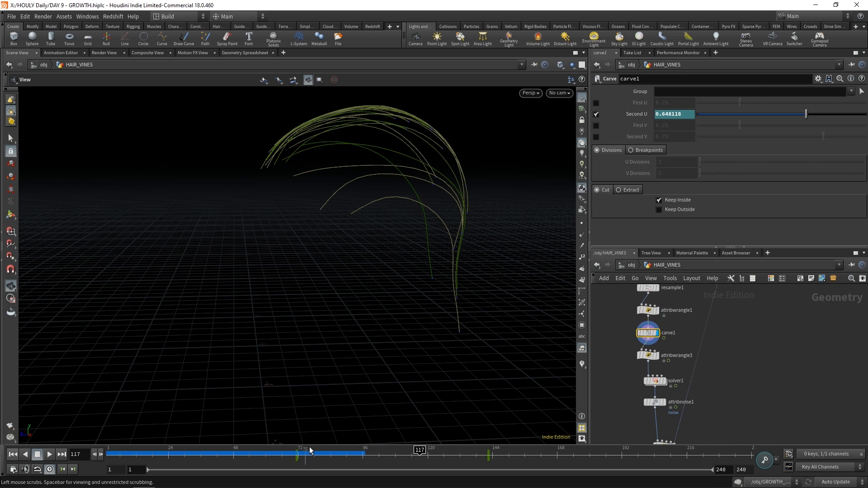
pyautogui.moveTo(298, 454); pyautogui.dragTo(493, 458)
# Display attribwrangle3, read its rest-position code and scrub back along the timeline
pyautogui.click(643, 335)
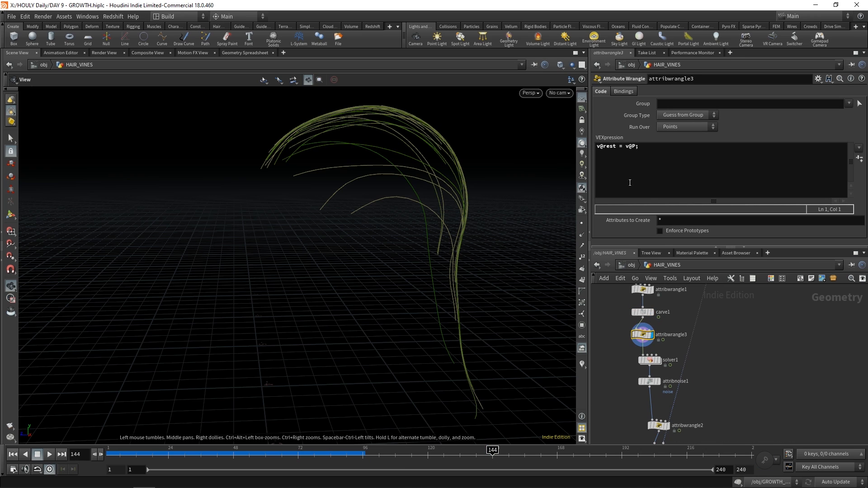
pyautogui.scroll(2, 682, 346)
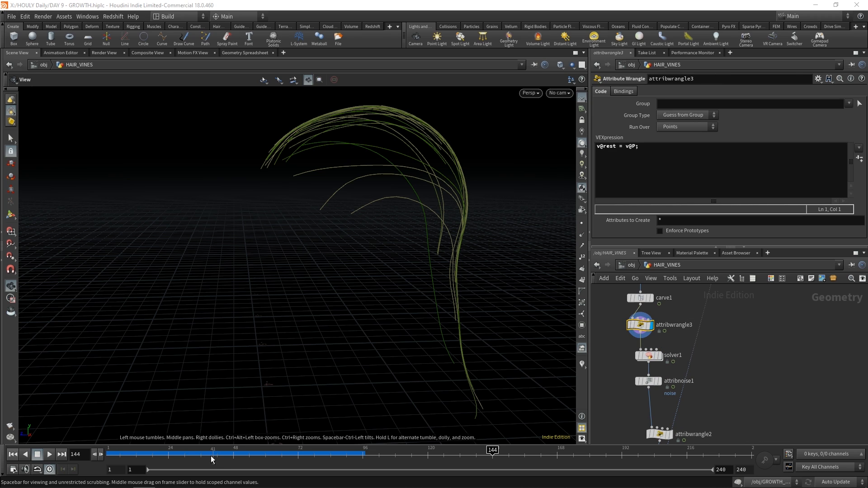
pyautogui.moveTo(201, 457); pyautogui.dragTo(97, 456)
# Open the solver1 network and inspect its attribcopy1, Input_1 and attribwrangle1 nodes
pyautogui.click(649, 356)
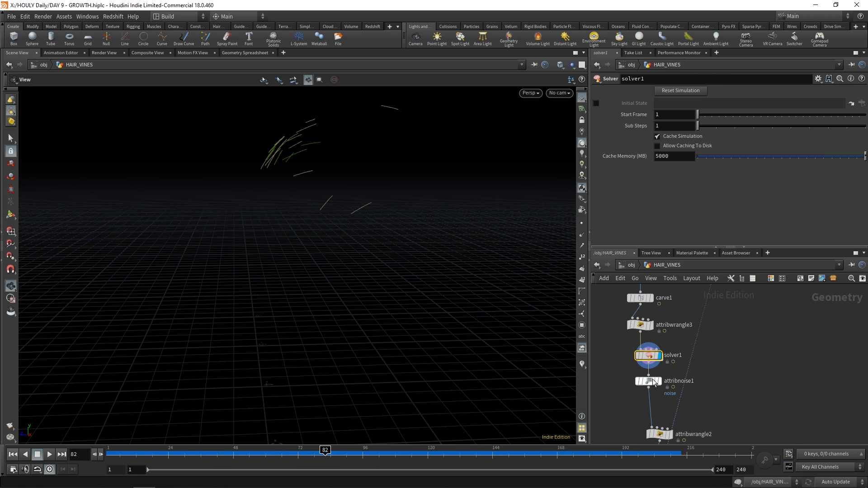
pyautogui.doubleClick(661, 357)
pyautogui.click(689, 362)
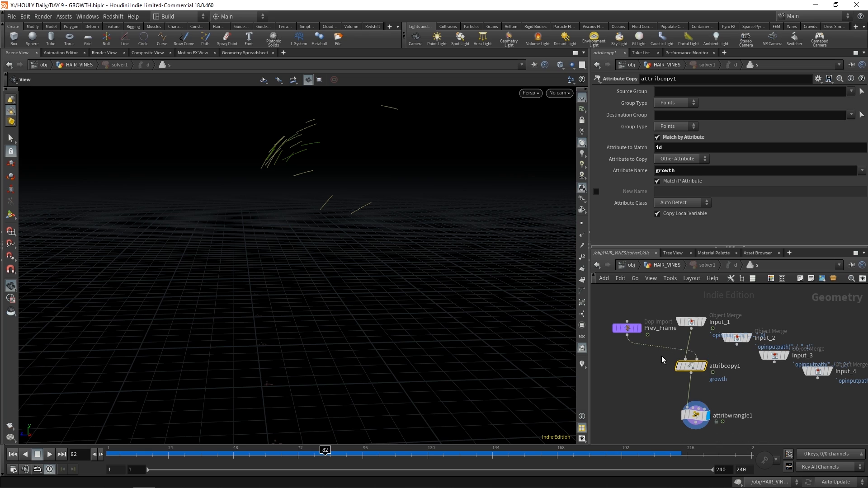
pyautogui.click(691, 323)
pyautogui.click(695, 415)
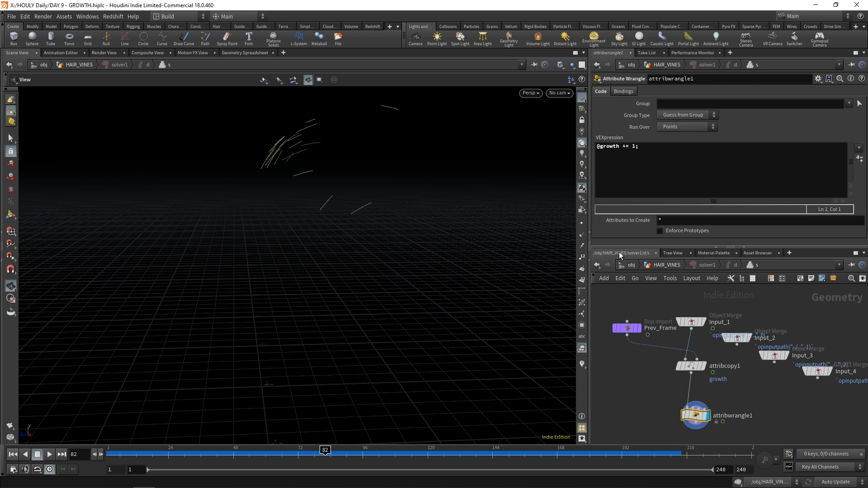
# Return to the HAIR_VINES network and display the attribwrangle2 node below attribnoise1
pyautogui.click(672, 266)
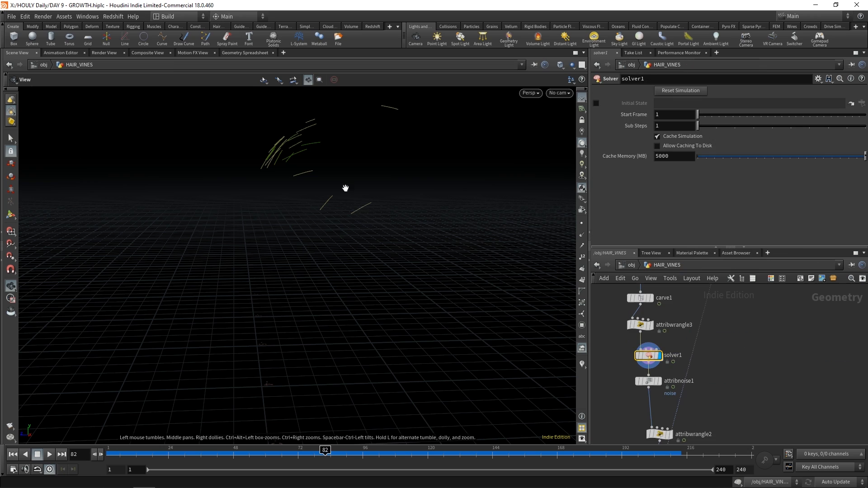
pyautogui.scroll(-1, 701, 374)
pyautogui.moveTo(727, 393); pyautogui.dragTo(666, 347, button='middle')
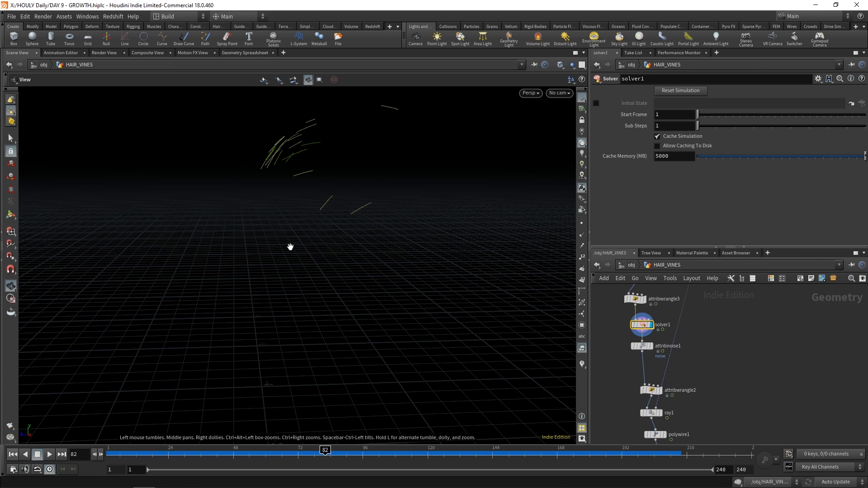
pyautogui.moveTo(701, 368); pyautogui.dragTo(693, 338, button='middle')
pyautogui.moveTo(343, 178); pyautogui.dragTo(342, 225, button='middle')
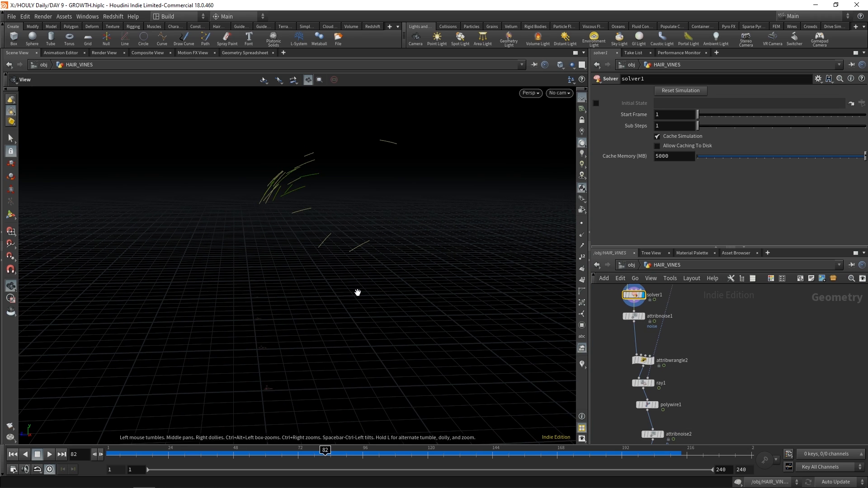
pyautogui.scroll(1, 652, 343)
pyautogui.click(645, 333)
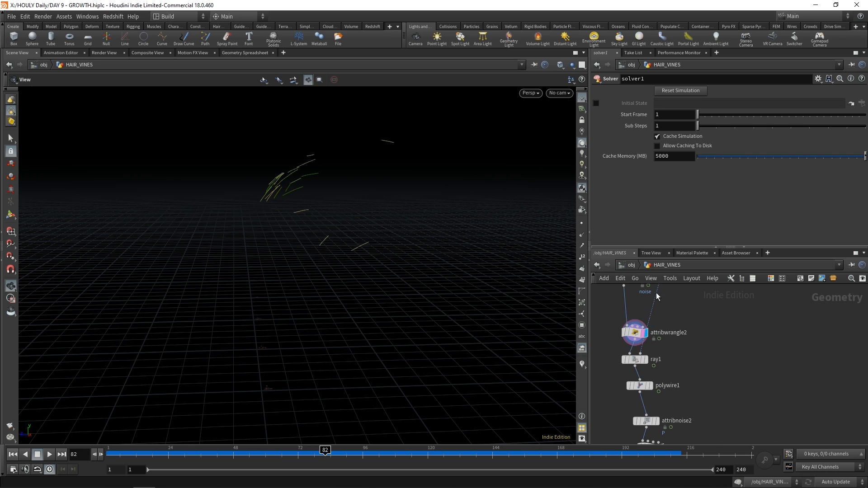
# Read the removepoint and pscale code in attribwrangle2 and display the ray1 node below it
pyautogui.click(634, 333)
pyautogui.moveTo(641, 159); pyautogui.dragTo(626, 160)
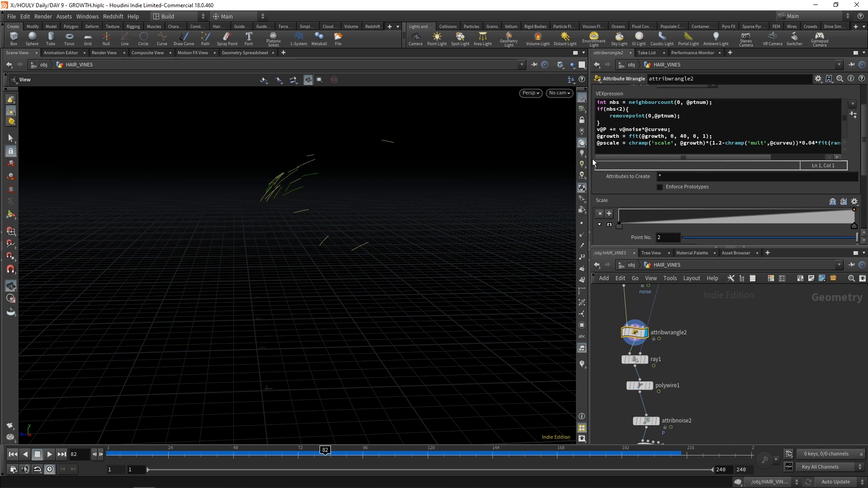
pyautogui.moveTo(690, 354); pyautogui.dragTo(686, 316, button='middle')
pyautogui.scroll(1, 686, 316)
pyautogui.click(637, 323)
pyautogui.click(623, 322)
pyautogui.moveTo(405, 253); pyautogui.dragTo(508, 292)
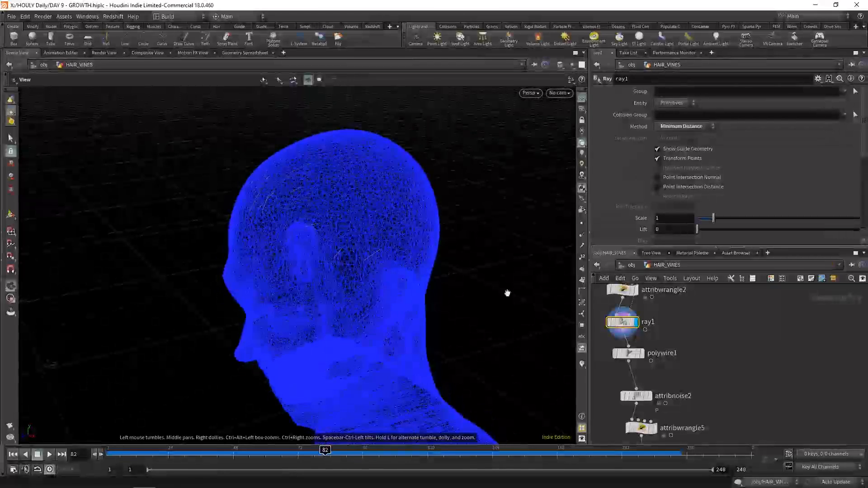
# Display polywire1 with its wire radius settings and scrub to frame 141 to examine the thickened hair vines
pyautogui.click(642, 354)
pyautogui.click(629, 355)
pyautogui.moveTo(385, 276); pyautogui.dragTo(283, 261)
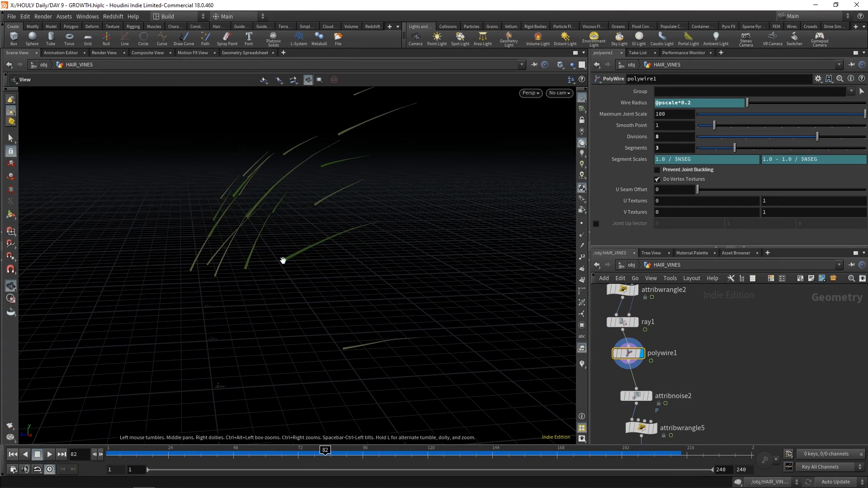
pyautogui.moveTo(325, 454); pyautogui.dragTo(375, 452)
pyautogui.moveTo(465, 285); pyautogui.dragTo(305, 240, button='middle')
pyautogui.moveTo(305, 240); pyautogui.dragTo(267, 217, button='right')
pyautogui.moveTo(441, 453); pyautogui.dragTo(484, 453)
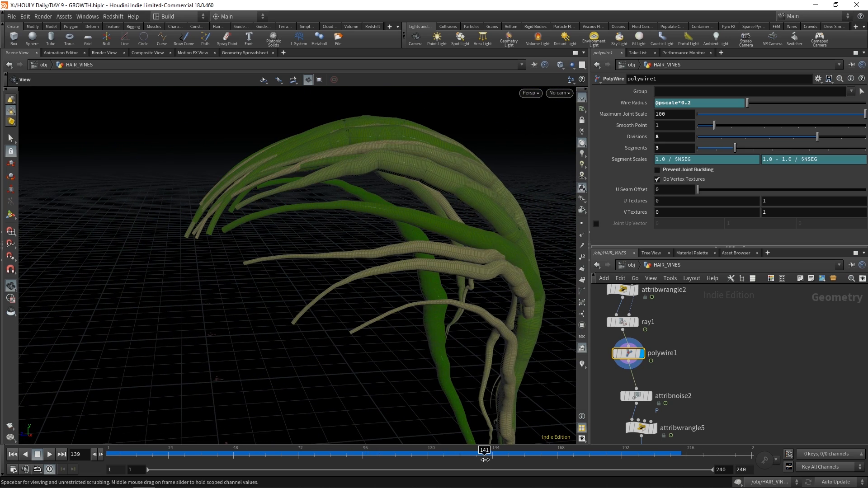
pyautogui.moveTo(387, 312); pyautogui.dragTo(218, 245)
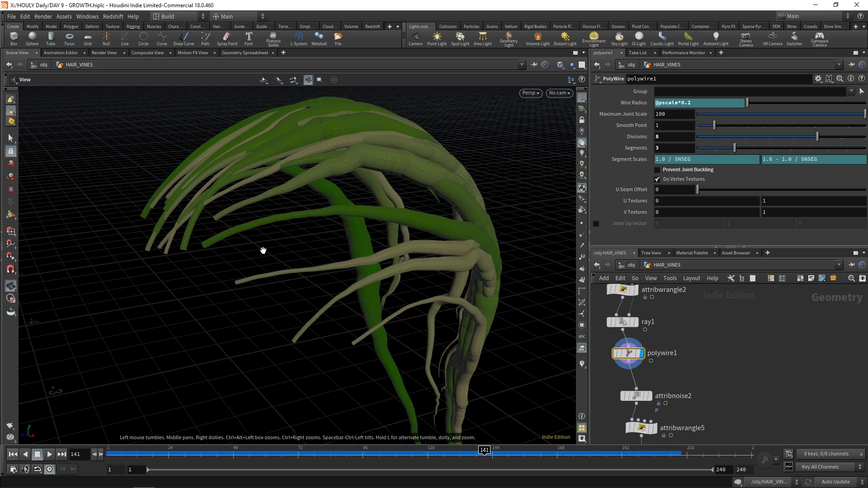
pyautogui.moveTo(263, 250); pyautogui.dragTo(357, 157)
pyautogui.moveTo(352, 233); pyautogui.dragTo(452, 276)
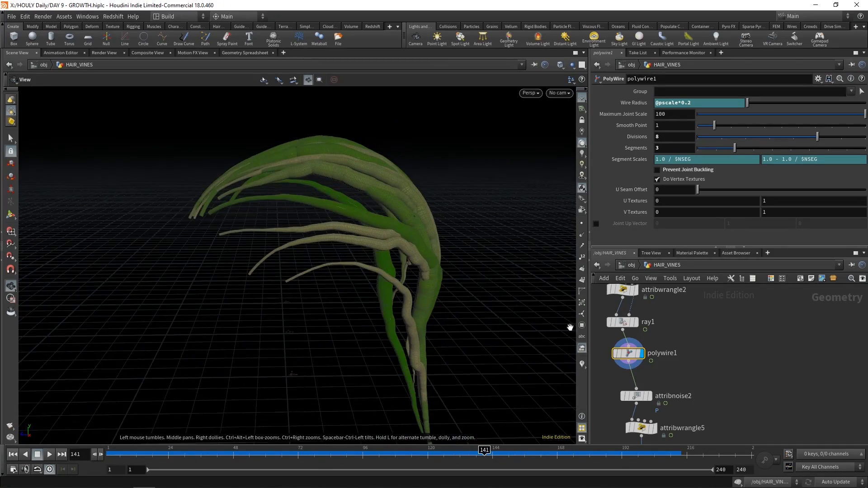
# Display attribnoise2 and attribwrangle5, and highlight v@push in the wrangle's position code
pyautogui.moveTo(651, 393); pyautogui.dragTo(647, 367, button='middle')
pyautogui.scroll(1, 647, 369)
pyautogui.click(645, 371)
pyautogui.moveTo(423, 263); pyautogui.dragTo(310, 194)
pyautogui.moveTo(652, 409); pyautogui.dragTo(650, 392, button='middle')
pyautogui.click(650, 394)
pyautogui.click(634, 393)
pyautogui.moveTo(439, 192); pyautogui.dragTo(423, 207)
pyautogui.moveTo(620, 147); pyautogui.dragTo(628, 147)
# Select and display attribpromote1 to view how the rest attribute is promoted from point to vertex
pyautogui.moveTo(730, 400); pyautogui.dragTo(732, 365, button='middle')
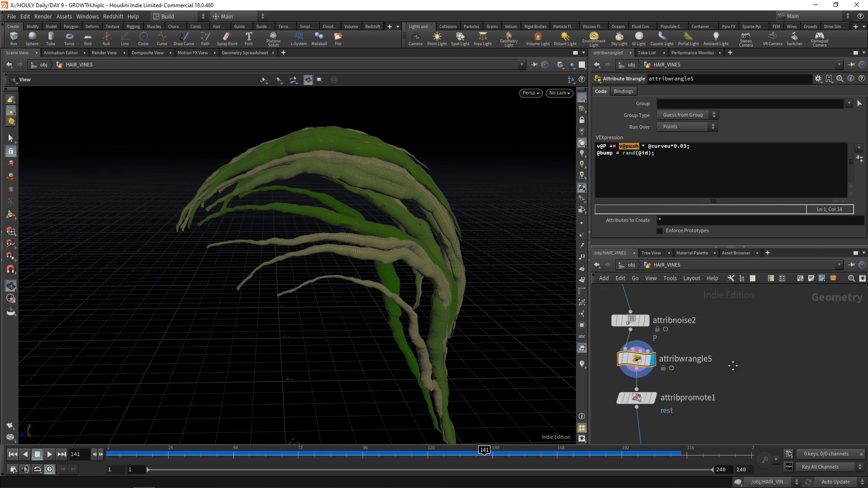
pyautogui.scroll(-2, 733, 366)
pyautogui.click(676, 388)
pyautogui.moveTo(701, 417); pyautogui.dragTo(711, 393, button='middle')
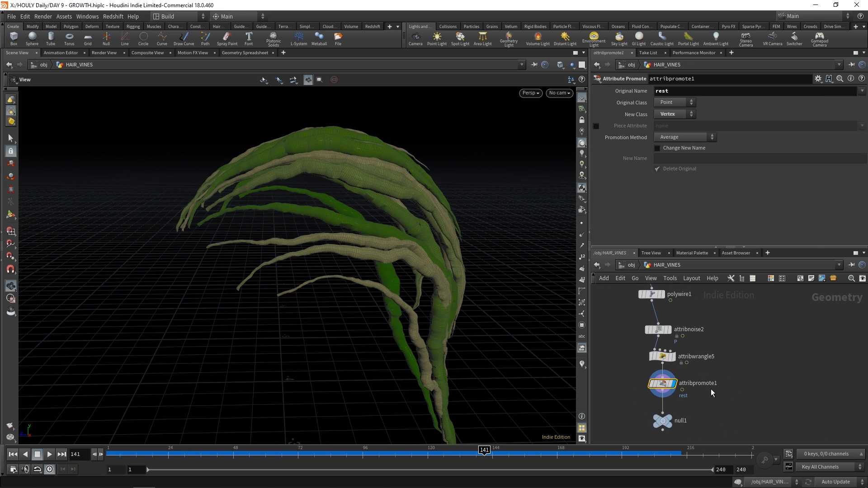
# Return to the object level and open the MAIN_GROWTH network to examine its vines
pyautogui.click(631, 266)
pyautogui.doubleClick(721, 379)
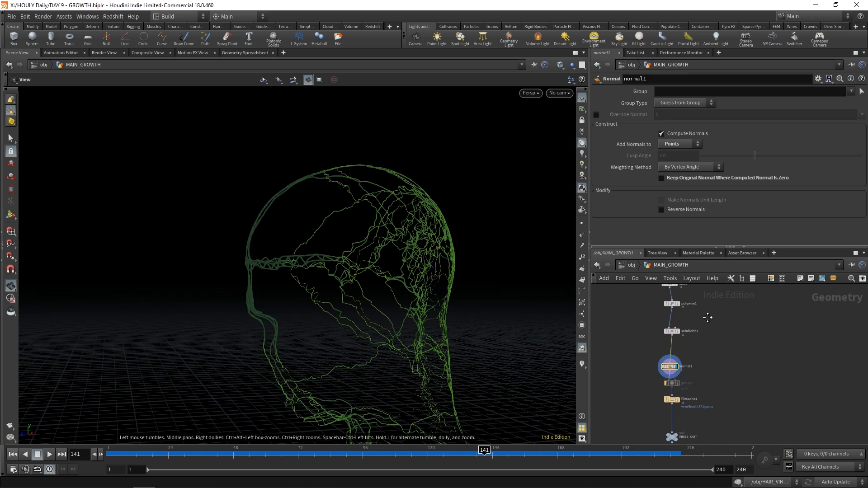
pyautogui.moveTo(506, 307); pyautogui.dragTo(376, 289, button='right')
pyautogui.moveTo(398, 291); pyautogui.dragTo(398, 299, button='middle')
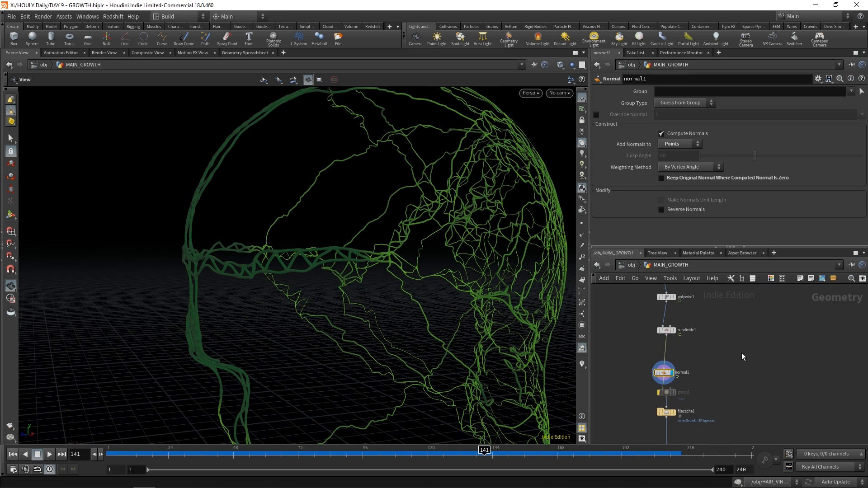
# Display MAIN_GROWTH's ray1 and attribwrangle1 nodes and read the edge and pscale ramp code
pyautogui.moveTo(734, 321); pyautogui.dragTo(738, 451, button='middle')
pyautogui.click(676, 342)
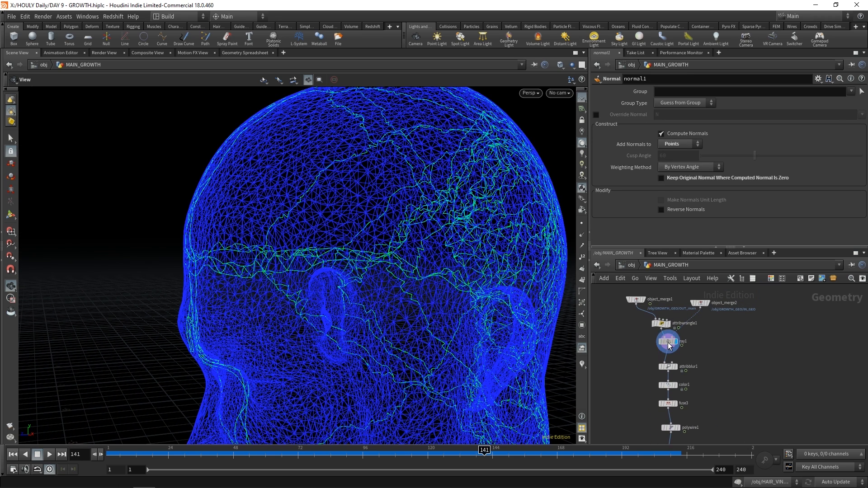
pyautogui.click(669, 343)
pyautogui.click(663, 324)
pyautogui.click(668, 324)
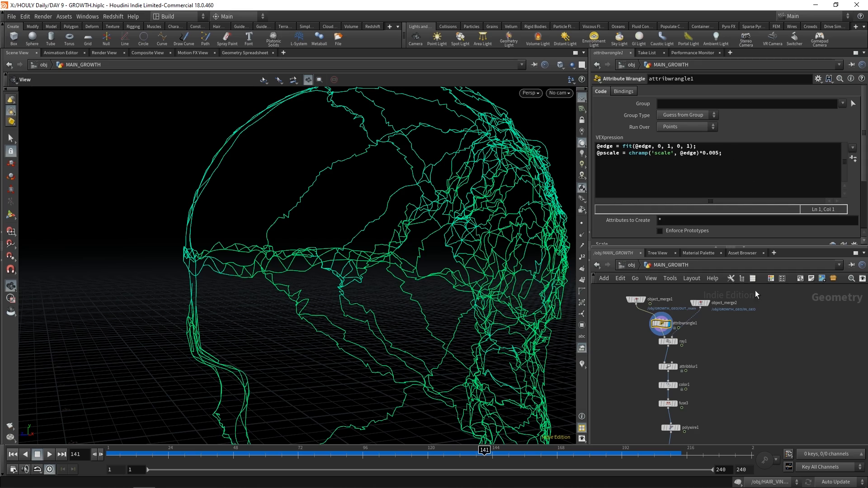
pyautogui.moveTo(235, 293); pyautogui.dragTo(218, 256, button='middle')
pyautogui.scroll(-3, 218, 256)
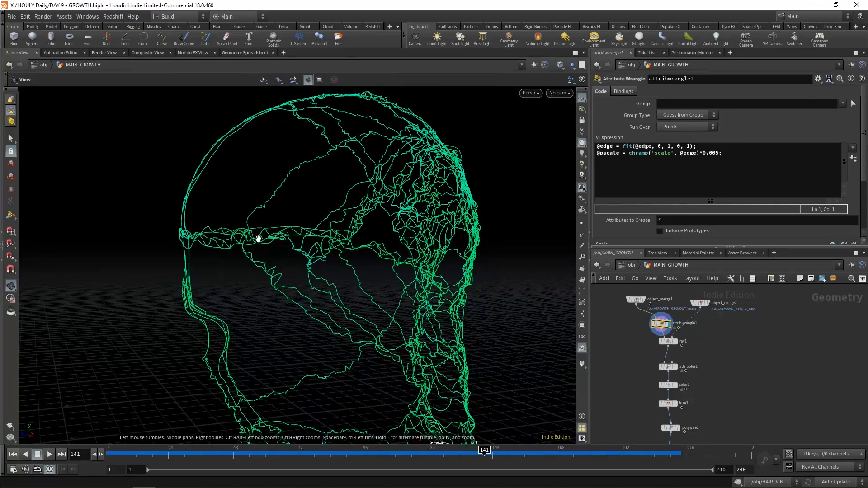
# Inspect the blur and normal nodes of MAIN_GROWTH and scrub to frame 102 to watch the vines grow
pyautogui.moveTo(707, 402); pyautogui.dragTo(694, 288, button='middle')
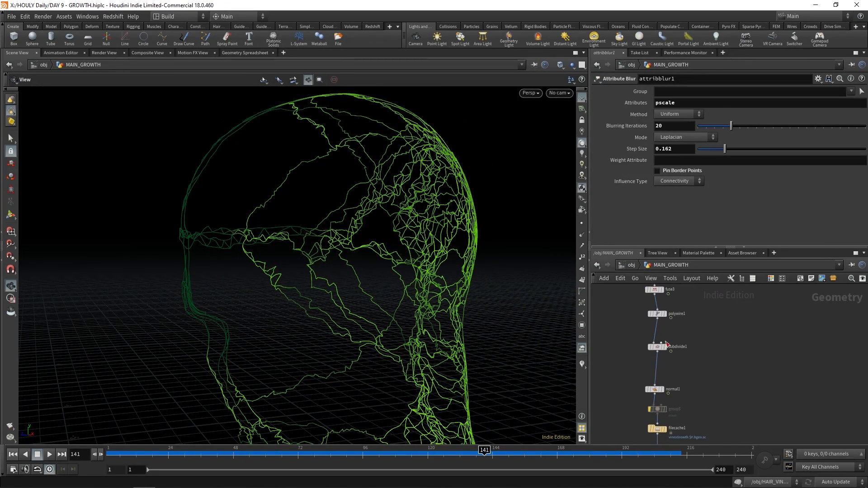
pyautogui.click(663, 389)
pyautogui.click(655, 389)
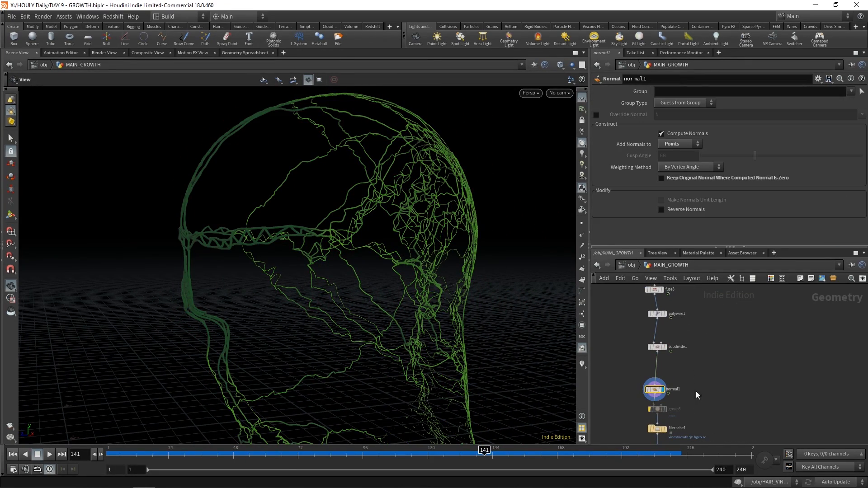
pyautogui.moveTo(253, 247); pyautogui.dragTo(326, 264, button='middle')
pyautogui.moveTo(326, 264); pyautogui.dragTo(494, 244, button='right')
pyautogui.moveTo(453, 262); pyautogui.dragTo(415, 254, button='middle')
pyautogui.moveTo(209, 453); pyautogui.dragTo(380, 456)
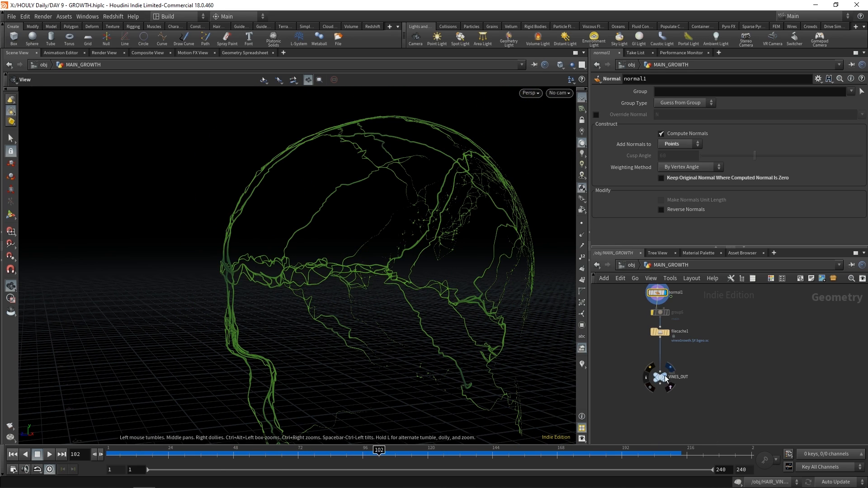
# Check MAIN_GROWTH's VINES_OUT node, look inside UNDERGROWTH, and return to the object level
pyautogui.click(667, 377)
pyautogui.click(632, 266)
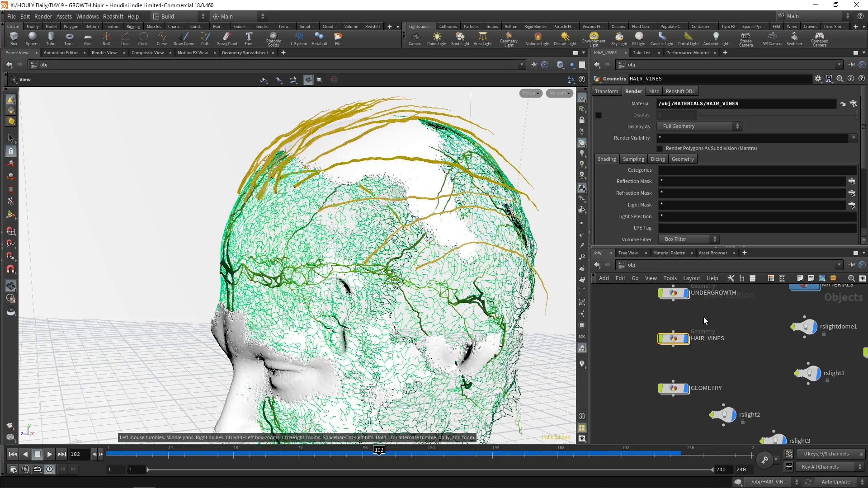
pyautogui.moveTo(704, 318); pyautogui.dragTo(704, 344, button='middle')
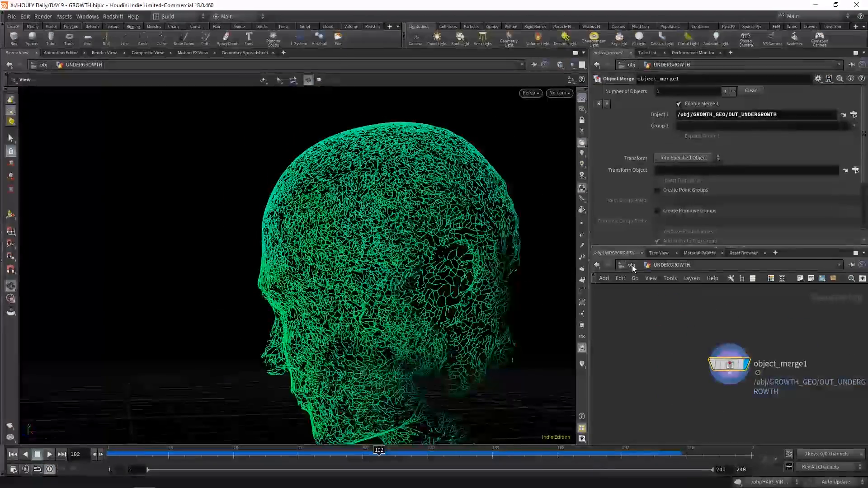
pyautogui.click(632, 265)
pyautogui.moveTo(721, 346); pyautogui.dragTo(729, 365, button='middle')
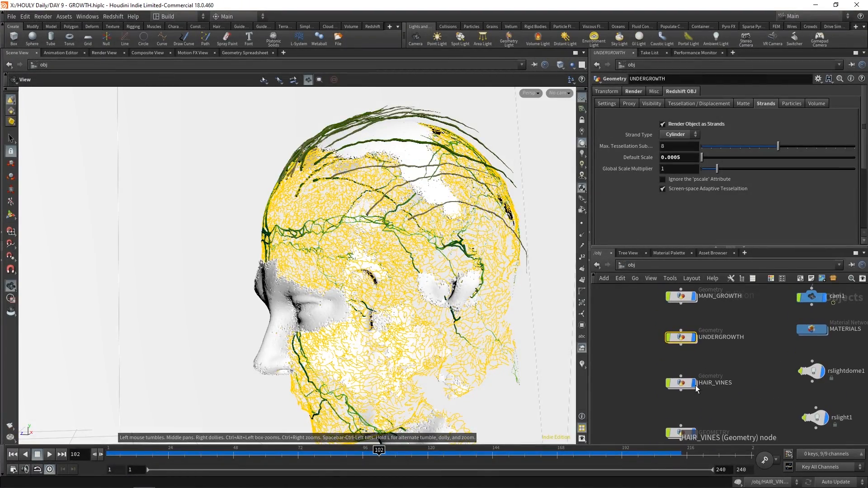
# Hide the HAIR_VINES, GEOMETRY and MAIN_GROWTH objects so that only UNDERGROWTH is displayed
pyautogui.click(695, 386)
pyautogui.click(694, 437)
pyautogui.moveTo(725, 322); pyautogui.dragTo(705, 373, button='middle')
pyautogui.click(695, 336)
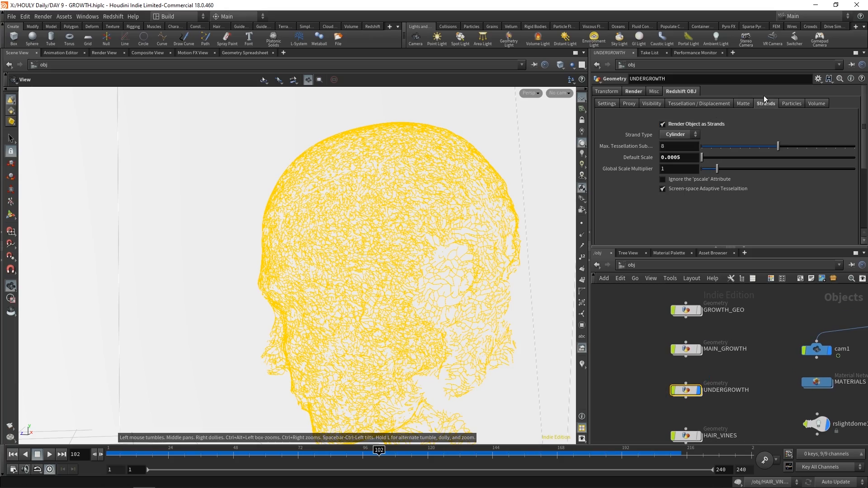
# Inspect UNDERGROWTH's object_merge1 curves and return to the object's Redshift strand rendering settings
pyautogui.doubleClick(687, 391)
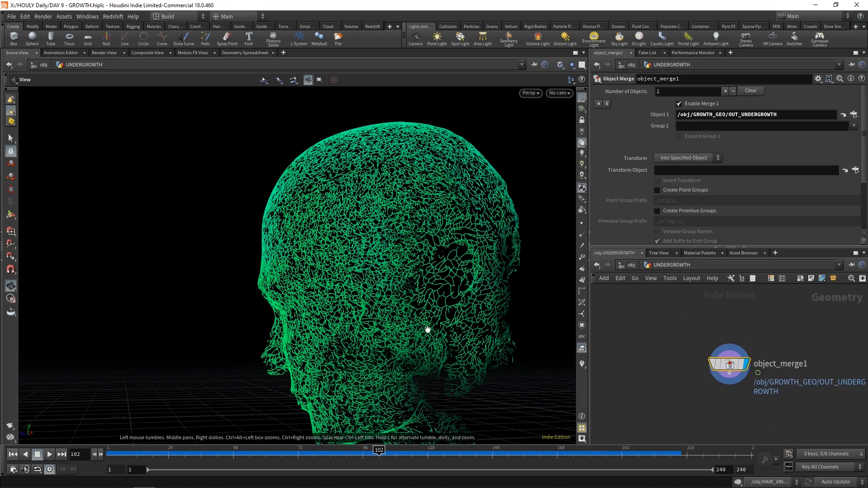
pyautogui.moveTo(426, 330); pyautogui.dragTo(403, 246)
pyautogui.press('u')
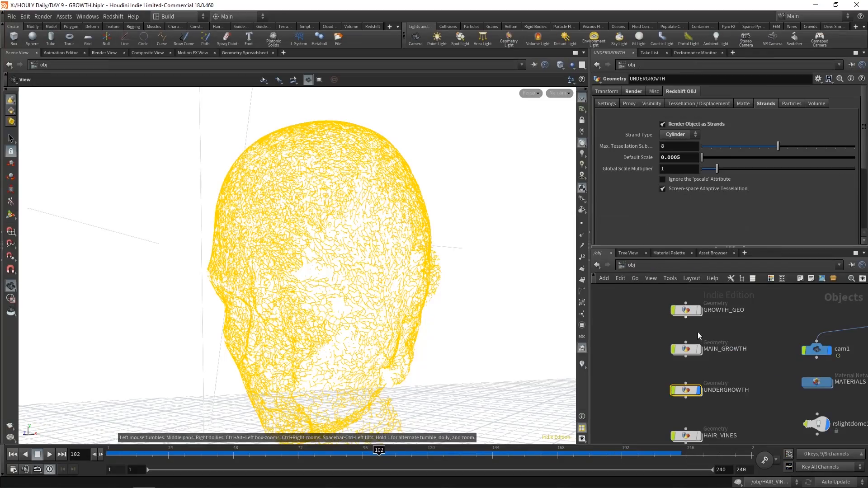
pyautogui.moveTo(373, 154); pyautogui.dragTo(387, 184)
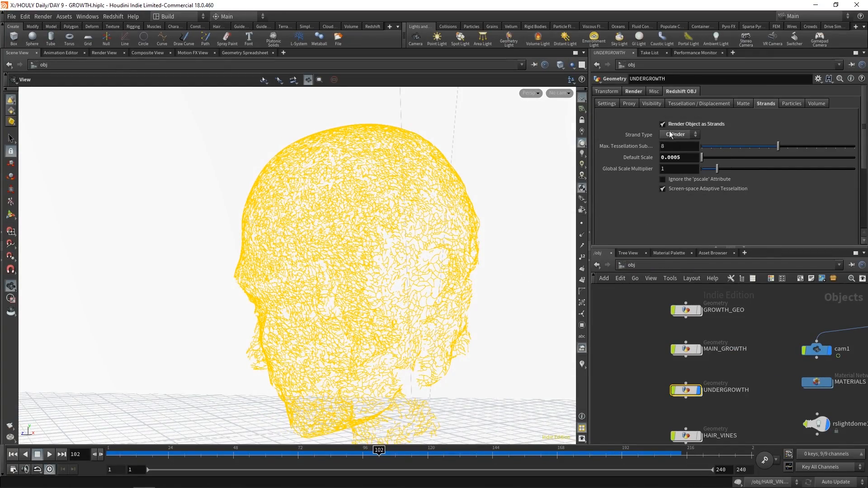
pyautogui.moveTo(407, 226); pyautogui.dragTo(466, 159)
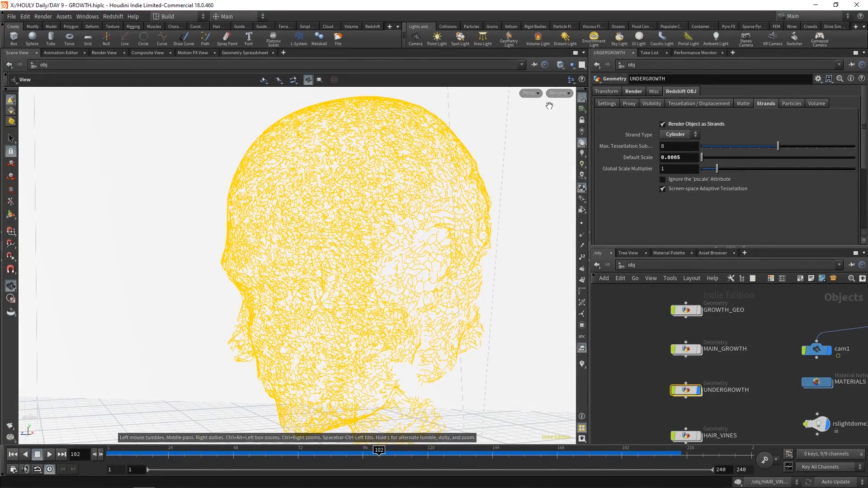
# Look through cam1 and start a Redshift IPR render of the undergrowth strands
pyautogui.click(559, 93)
pyautogui.click(563, 109)
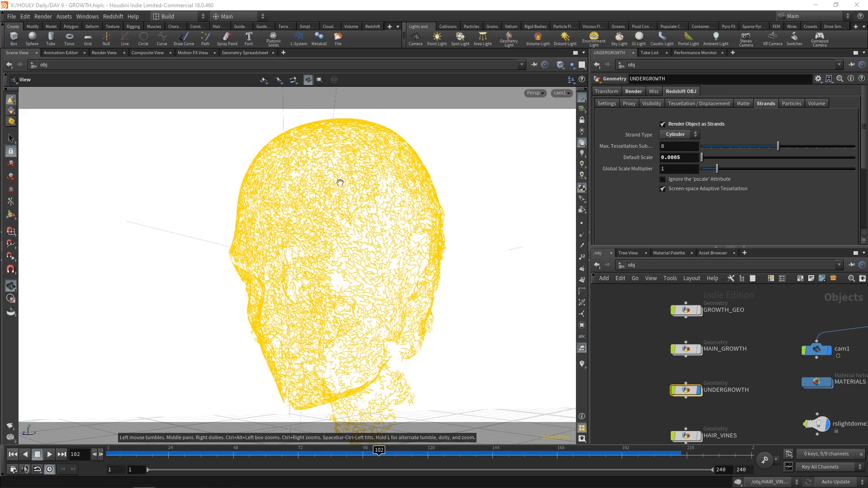
pyautogui.click(104, 53)
pyautogui.click(184, 89)
pyautogui.click(26, 65)
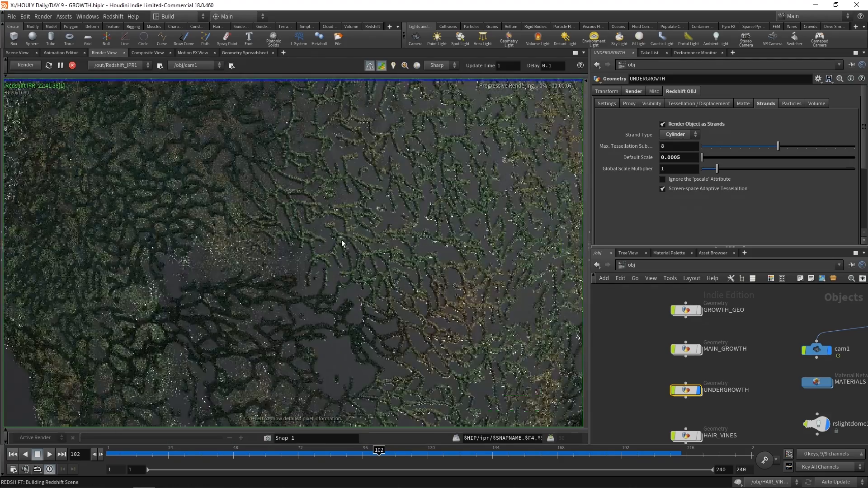
# Open GROWTH_GEO and edit the numeric value in the code of the wrangle above OUT_UNDERGROWTH, entering 08
pyautogui.doubleClick(679, 315)
pyautogui.moveTo(633, 326); pyautogui.dragTo(745, 376, button='middle')
pyautogui.scroll(2, 680, 400)
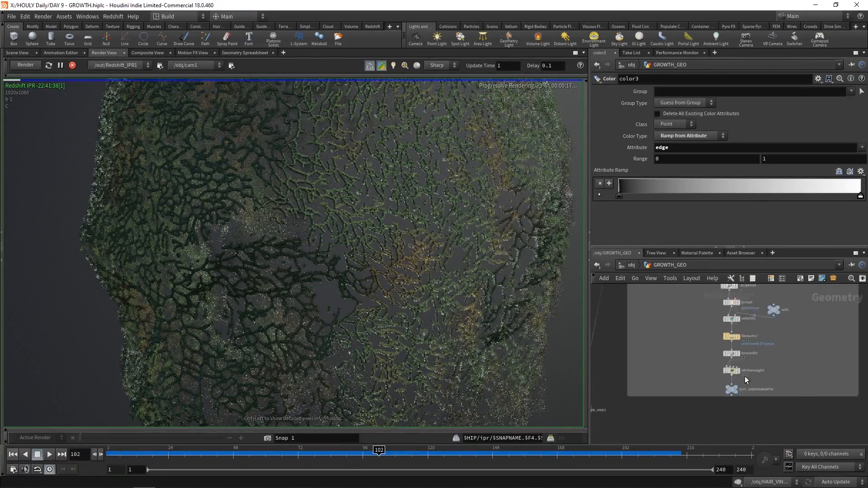
pyautogui.scroll(3, 749, 374)
pyautogui.click(717, 369)
pyautogui.moveTo(648, 146); pyautogui.dragTo(641, 147)
pyautogui.write('08')
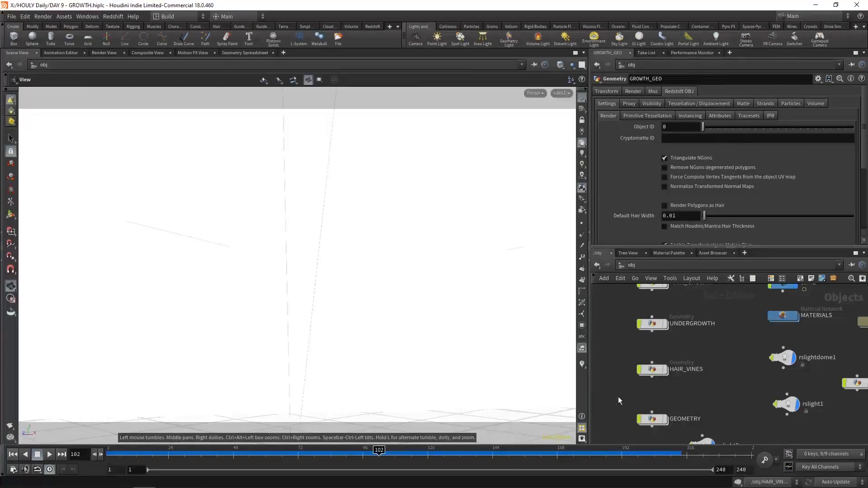
# Open the GEOMETRY network and display its object_merge1 node to view the head mesh
pyautogui.click(652, 419)
pyautogui.doubleClick(648, 403)
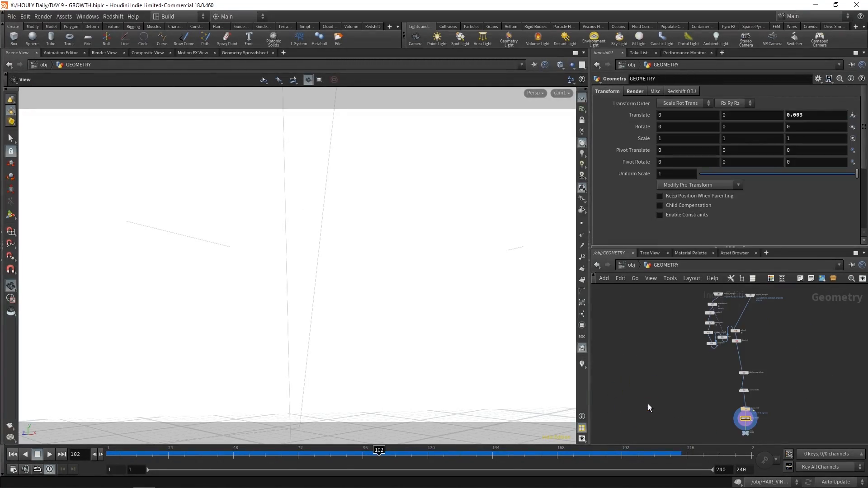
pyautogui.scroll(5, 709, 334)
pyautogui.moveTo(722, 297); pyautogui.dragTo(714, 325, button='middle')
pyautogui.click(700, 308)
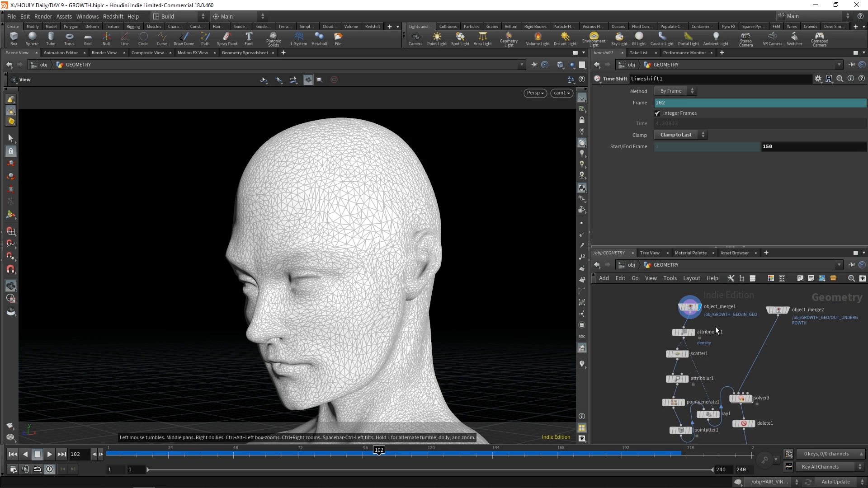
# Inspect attribnoise1's density settings and scatter1's density-based point scattering on the head
pyautogui.click(686, 334)
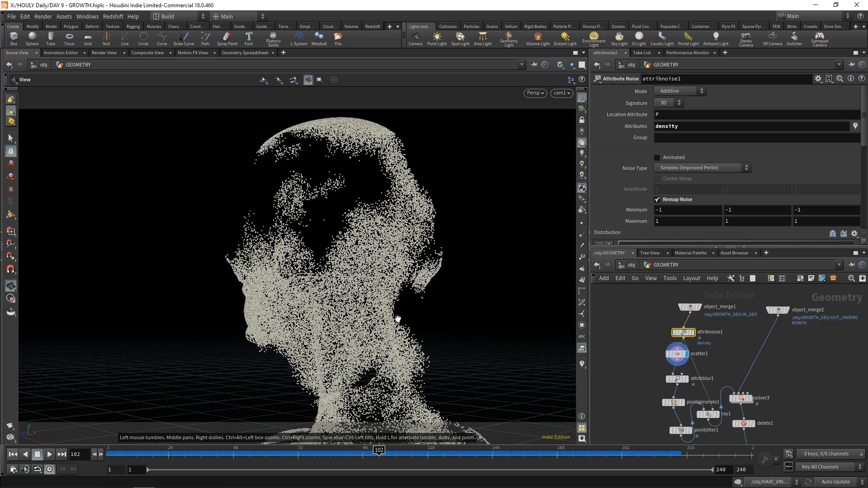
pyautogui.moveTo(398, 320); pyautogui.dragTo(324, 310)
pyautogui.click(677, 355)
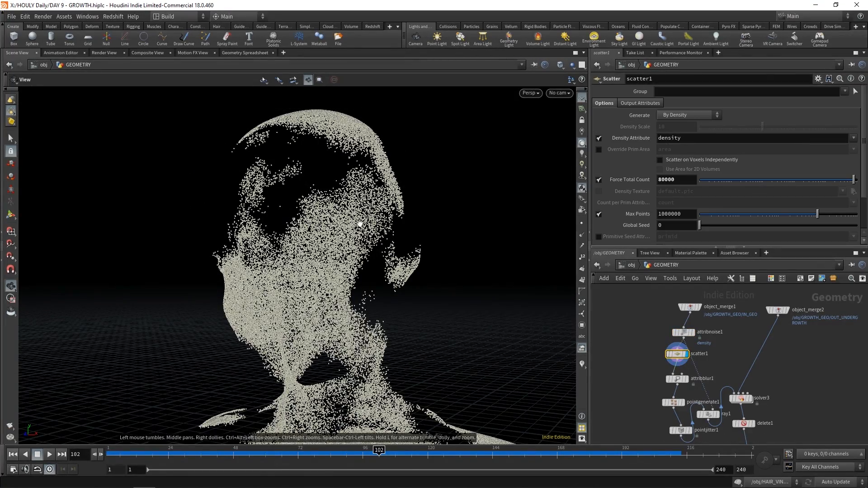
pyautogui.moveTo(358, 225); pyautogui.dragTo(332, 231)
# Display attribblur1 to examine the blurred points and display the pointgenerate1 node below it
pyautogui.scroll(2, 688, 387)
pyautogui.click(686, 376)
pyautogui.moveTo(378, 277)
pyautogui.mouseDown()
pyautogui.moveTo(362, 275)
pyautogui.moveTo(397, 274)
pyautogui.moveTo(385, 273)
pyautogui.mouseUp()
pyautogui.click(682, 406)
pyautogui.scroll(2, 697, 440)
pyautogui.moveTo(698, 439); pyautogui.dragTo(687, 398, button='middle')
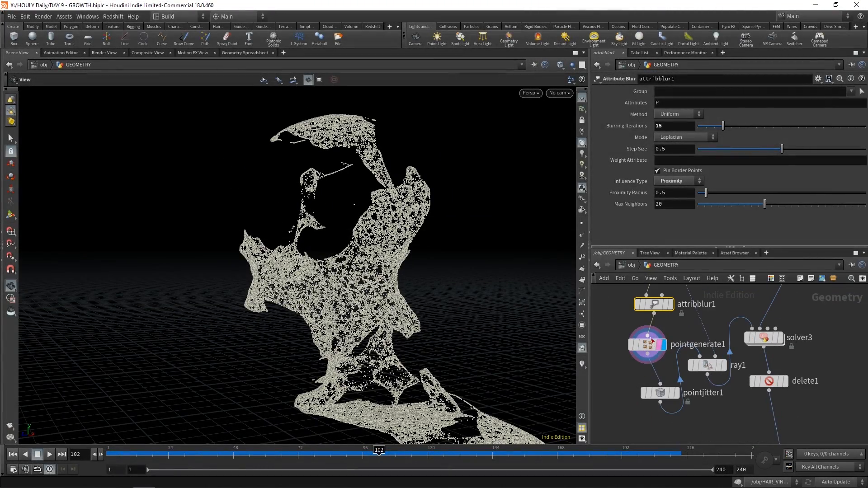
# Inspect the points from pointgenerate1 and pointjitter1, and display the ray1 node
pyautogui.click(658, 345)
pyautogui.moveTo(449, 299); pyautogui.dragTo(485, 308)
pyautogui.click(678, 394)
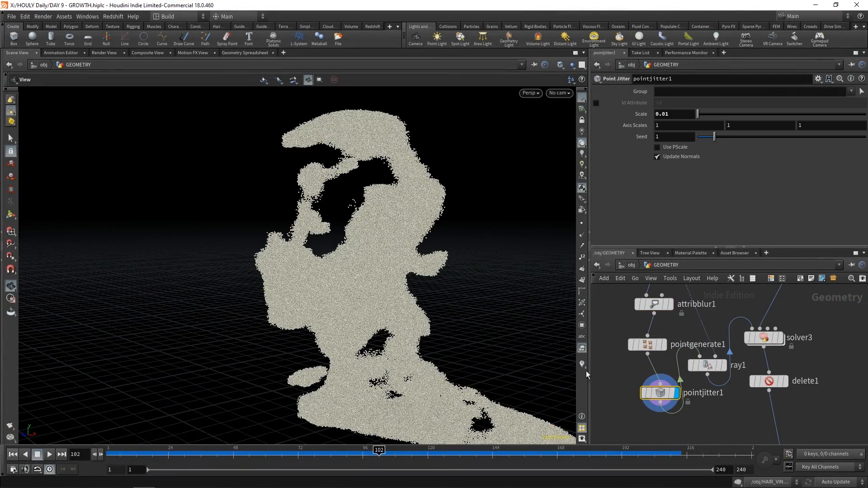
pyautogui.click(724, 370)
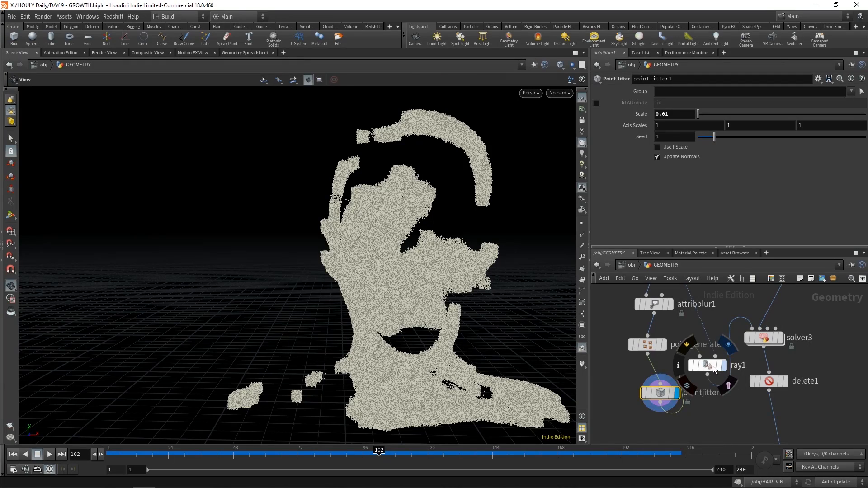
# Examine the projected points from ray1 on the head and select the solver3 node
pyautogui.moveTo(457, 296); pyautogui.dragTo(388, 303)
pyautogui.moveTo(816, 354); pyautogui.dragTo(755, 406, button='middle')
pyautogui.scroll(1, 708, 395)
pyautogui.click(707, 394)
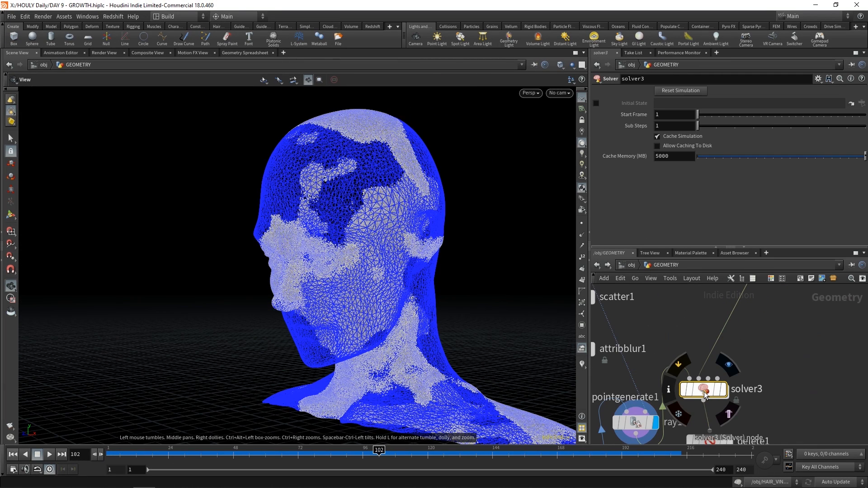
# Look through the node chain in the GROWTH_GEO network, from attribwrangle1 up to the solvers, and return to the object level
pyautogui.click(631, 266)
pyautogui.doubleClick(669, 317)
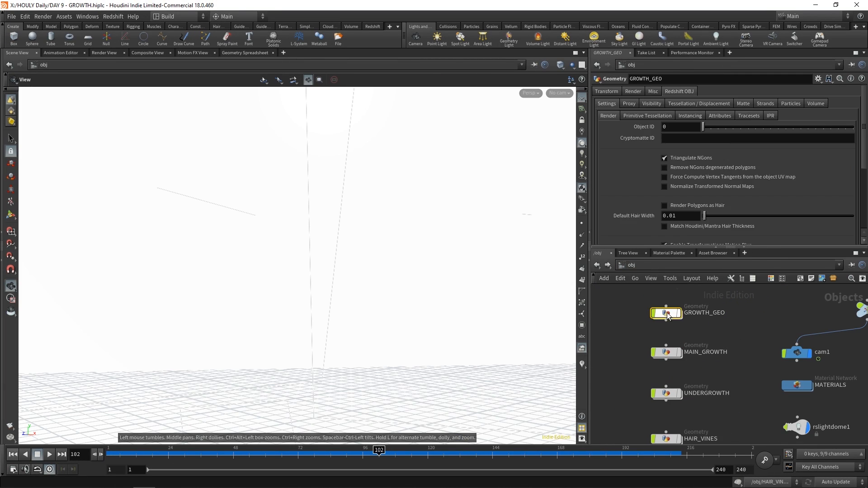
pyautogui.moveTo(669, 319); pyautogui.dragTo(681, 367, button='middle')
pyautogui.scroll(-6, 713, 362)
pyautogui.scroll(6, 759, 361)
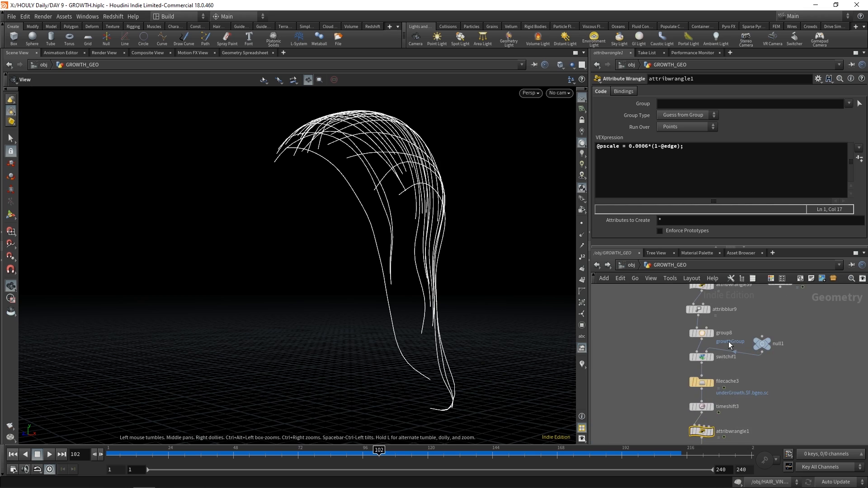
pyautogui.moveTo(727, 326); pyautogui.dragTo(745, 419, button='middle')
pyautogui.moveTo(674, 324); pyautogui.dragTo(676, 406, button='middle')
pyautogui.moveTo(713, 357); pyautogui.dragTo(693, 411, button='middle')
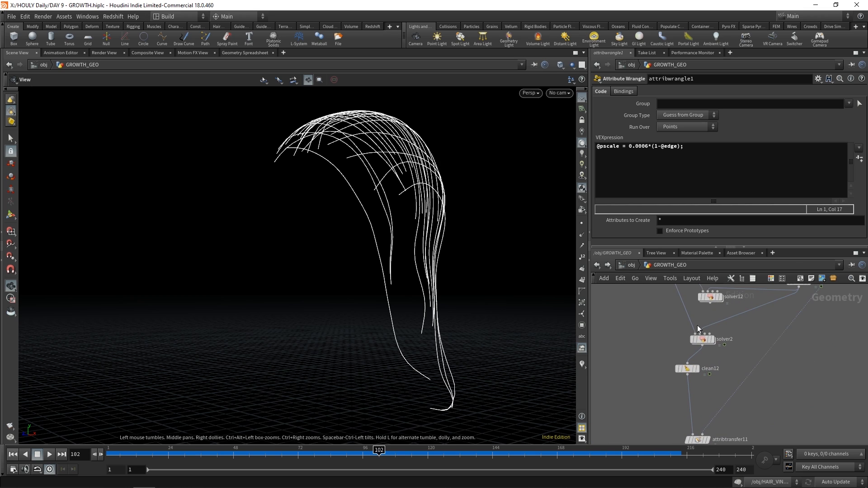
pyautogui.press('u')
pyautogui.moveTo(707, 329); pyautogui.dragTo(701, 306, button='middle')
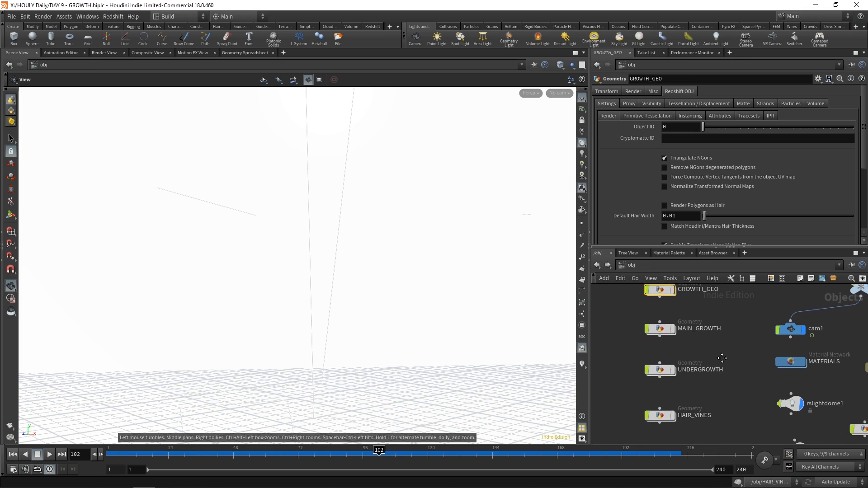
# Reopen the GEOMETRY network and go inside solver3 to show the VEX code of its attribwrangle1
pyautogui.click(656, 369)
pyautogui.moveTo(717, 416); pyautogui.dragTo(707, 370, button='middle')
pyautogui.doubleClick(655, 415)
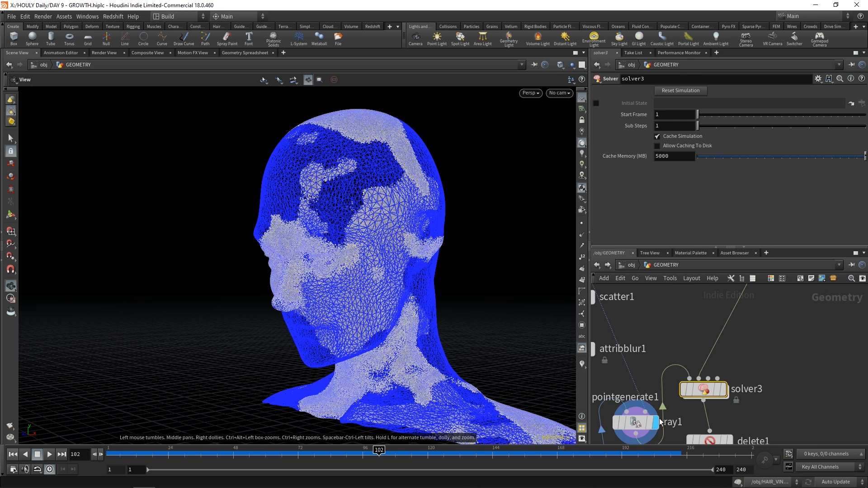
pyautogui.scroll(2, 728, 394)
pyautogui.doubleClick(701, 392)
pyautogui.scroll(1, 682, 380)
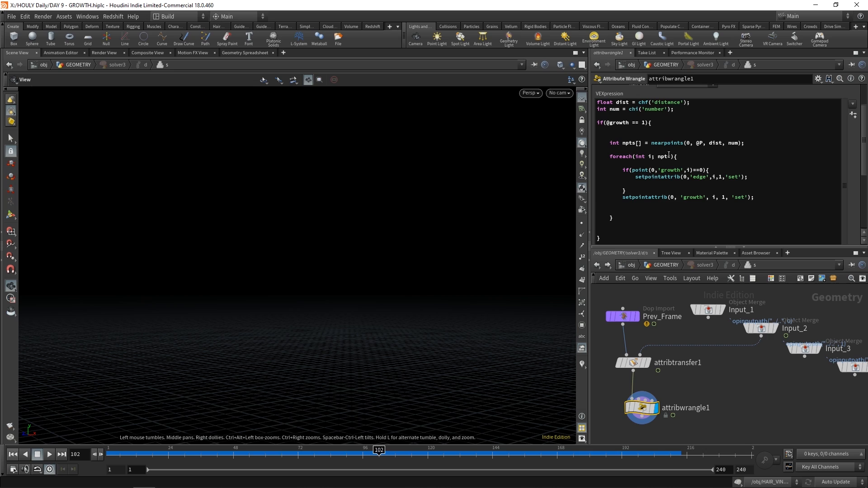
# Examine the wrangle's distance and number parameters, the nearpoints search and the foreach loop that sets the edge attribute
pyautogui.moveTo(693, 102); pyautogui.dragTo(591, 117)
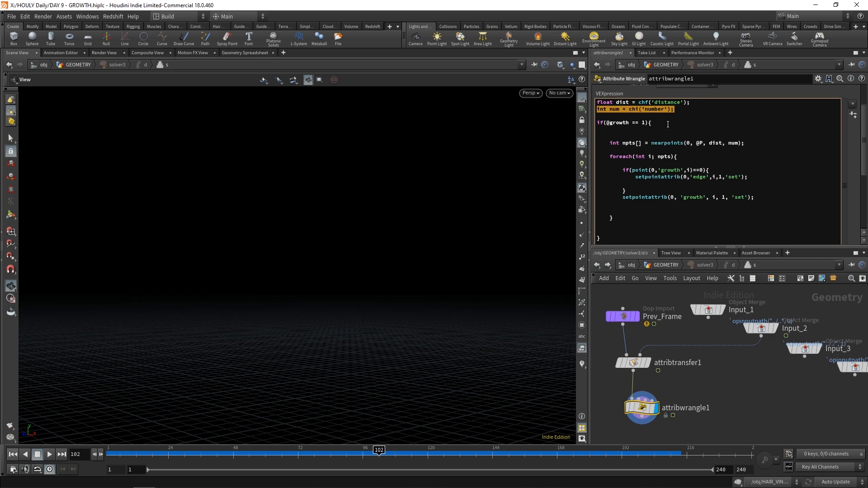
pyautogui.moveTo(653, 122); pyautogui.dragTo(739, 143)
pyautogui.click(713, 151)
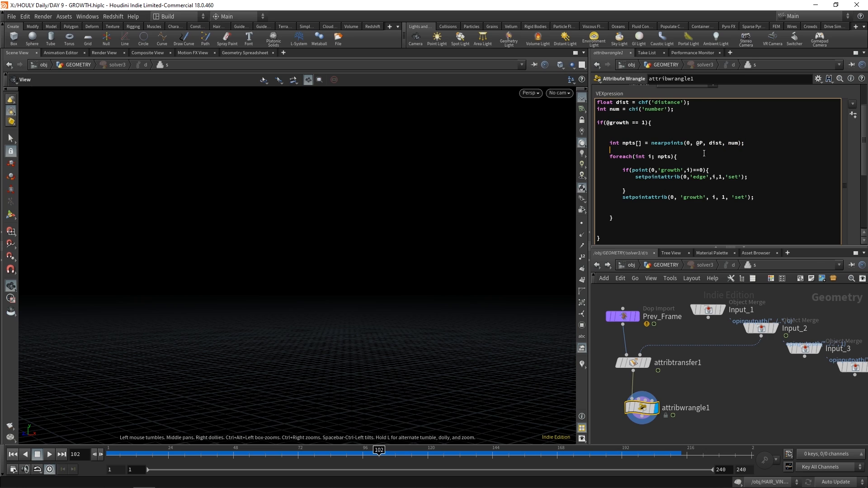
pyautogui.moveTo(611, 155); pyautogui.dragTo(657, 218)
pyautogui.click(669, 228)
pyautogui.moveTo(622, 175); pyautogui.dragTo(750, 180)
pyautogui.doubleClick(697, 170)
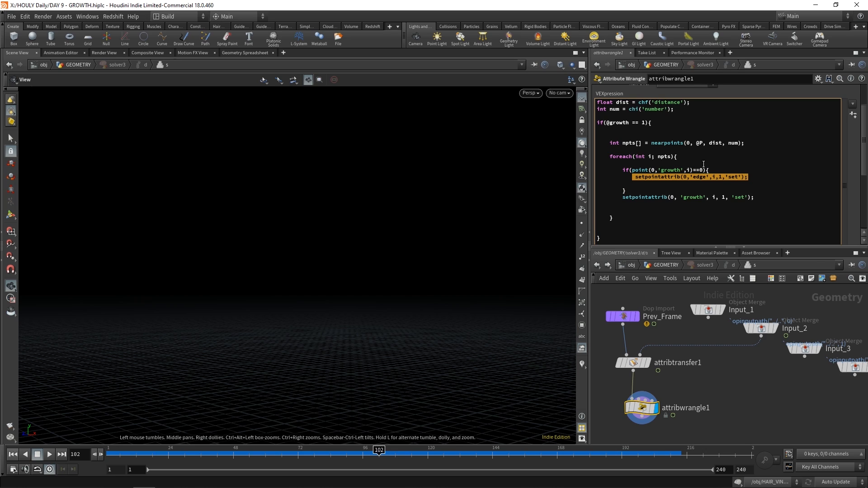
pyautogui.moveTo(623, 198); pyautogui.dragTo(723, 208)
pyautogui.scroll(-3, 863, 189)
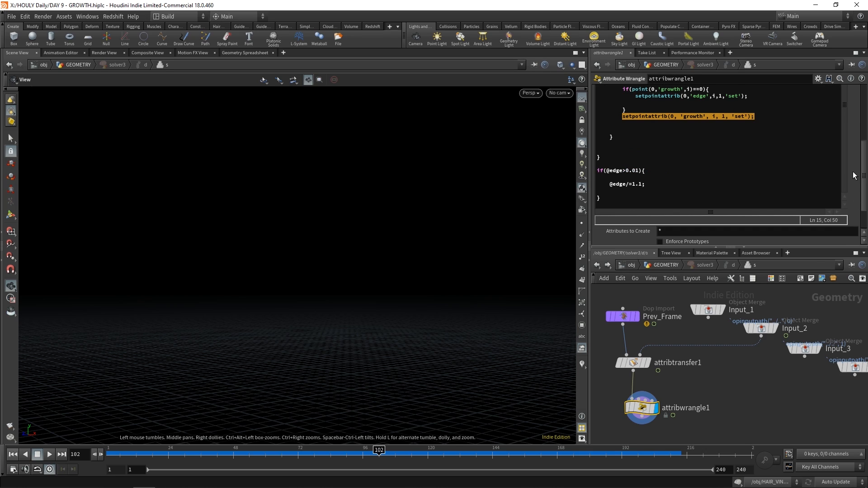
pyautogui.click(661, 189)
pyautogui.moveTo(642, 204); pyautogui.dragTo(639, 184)
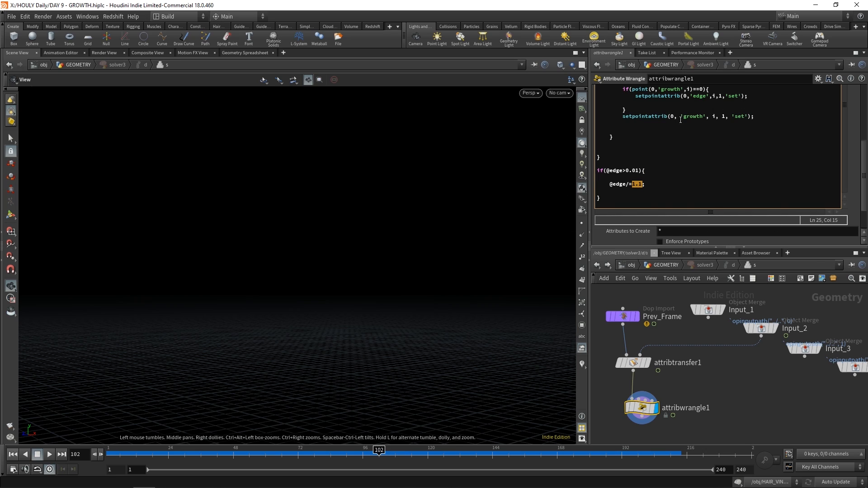
pyautogui.moveTo(682, 117); pyautogui.dragTo(699, 117)
pyautogui.doubleClick(702, 132)
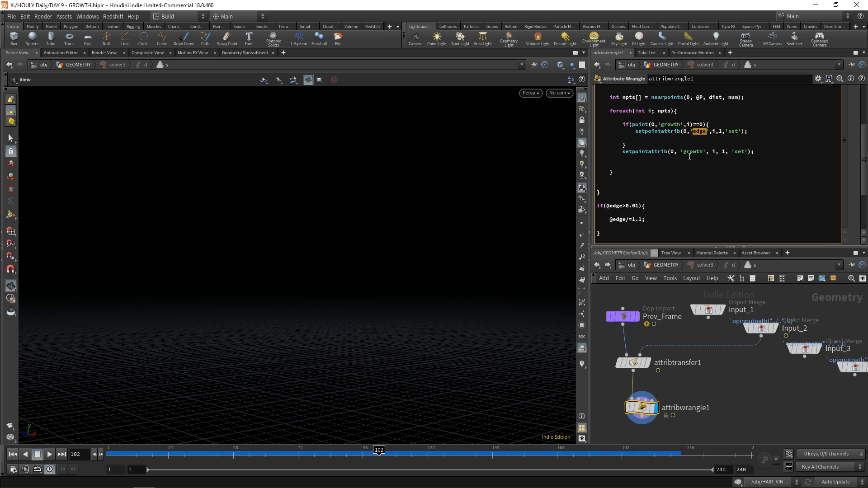
pyautogui.moveTo(684, 153); pyautogui.dragTo(702, 152)
pyautogui.click(702, 132)
# Return to the GEOMETRY network, display delete1, interrupt the simulation cook and move the timeline to frame 18
pyautogui.press('u')
pyautogui.scroll(-2, 785, 409)
pyautogui.moveTo(786, 409); pyautogui.dragTo(766, 362, button='middle')
pyautogui.click(781, 370)
pyautogui.scroll(-1, 765, 362)
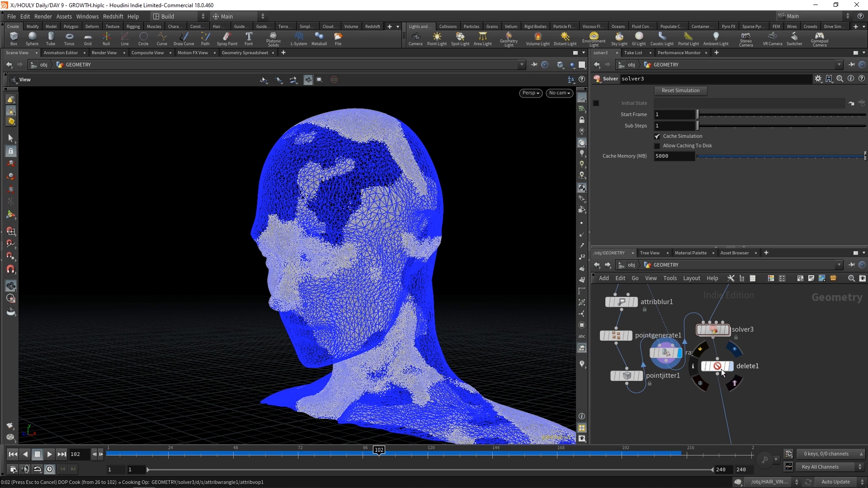
pyautogui.press('Escape')
pyautogui.click(213, 445)
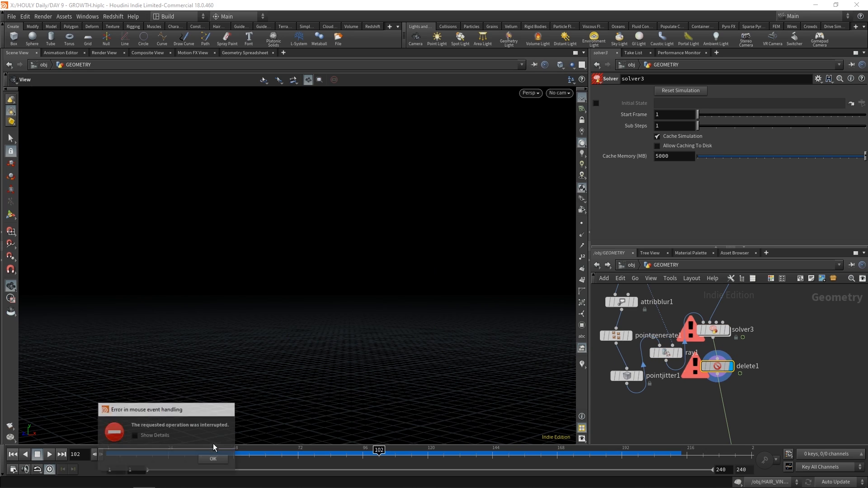
pyautogui.click(142, 454)
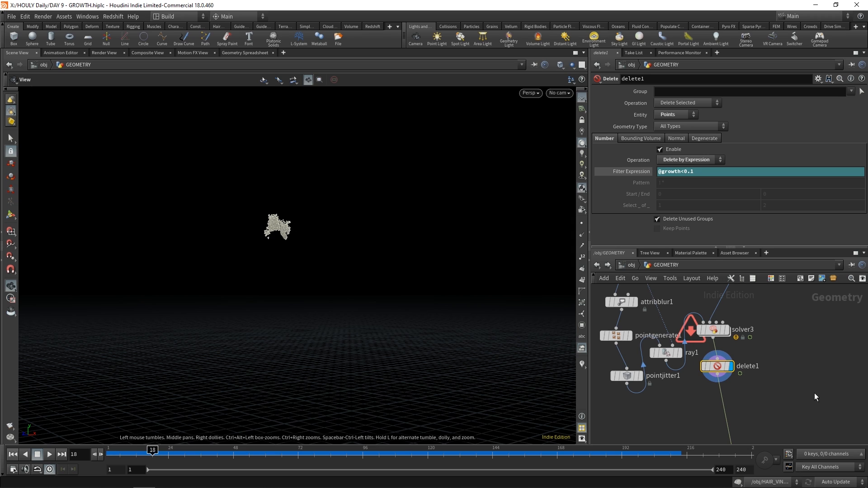
# Display the vdbfromparticles1 node and show its voxel and point radius settings
pyautogui.scroll(-1, 815, 393)
pyautogui.moveTo(808, 438); pyautogui.dragTo(724, 323, button='middle')
pyautogui.scroll(2, 719, 328)
pyautogui.click(682, 350)
pyautogui.click(675, 350)
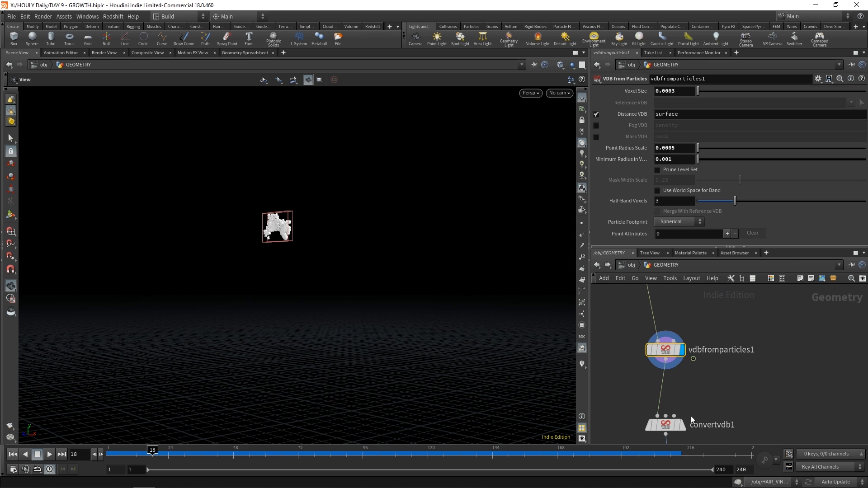
# Display convertvdb1 and filecache1, and play back the cached moss mesh
pyautogui.click(682, 425)
pyautogui.moveTo(724, 440); pyautogui.dragTo(705, 337, button='middle')
pyautogui.click(670, 402)
pyautogui.click(659, 402)
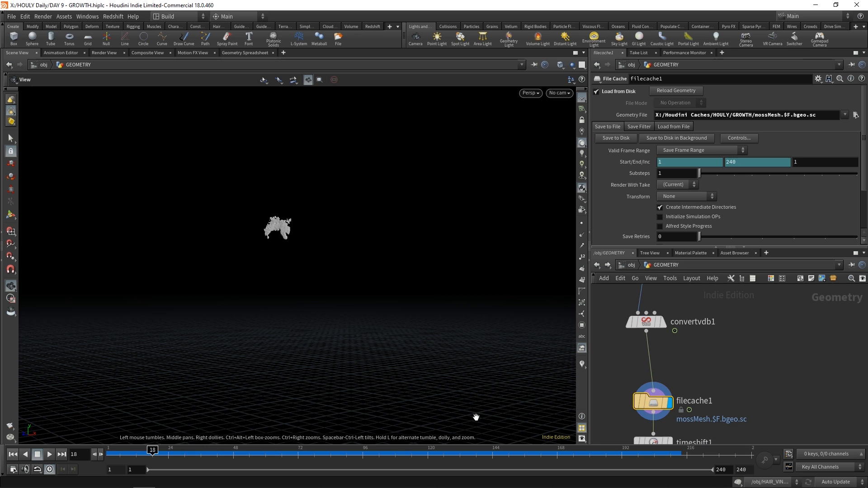
pyautogui.click(49, 455)
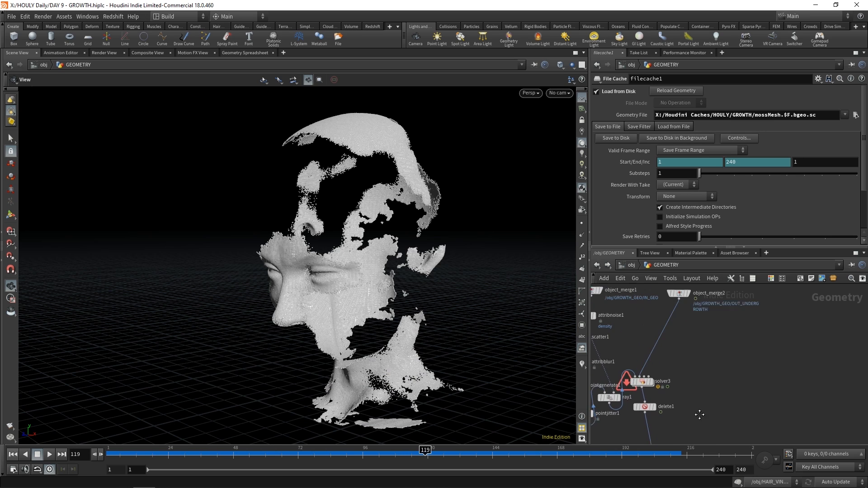
# Orbit around the moss mesh, display object_merge2 with the undergrowth curves and scrub the timeline to frame 41
pyautogui.scroll(2, 705, 405)
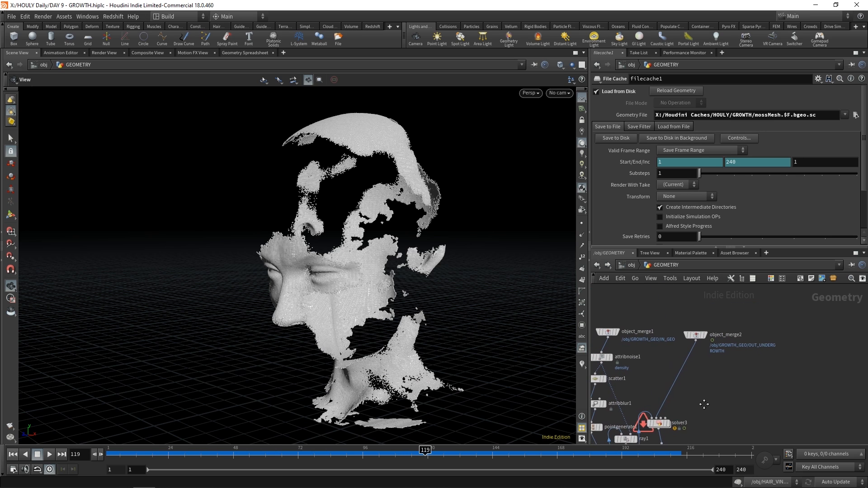
pyautogui.moveTo(705, 405); pyautogui.dragTo(714, 390, button='middle')
pyautogui.moveTo(300, 287); pyautogui.dragTo(321, 302)
pyautogui.moveTo(735, 377); pyautogui.dragTo(735, 384, button='middle')
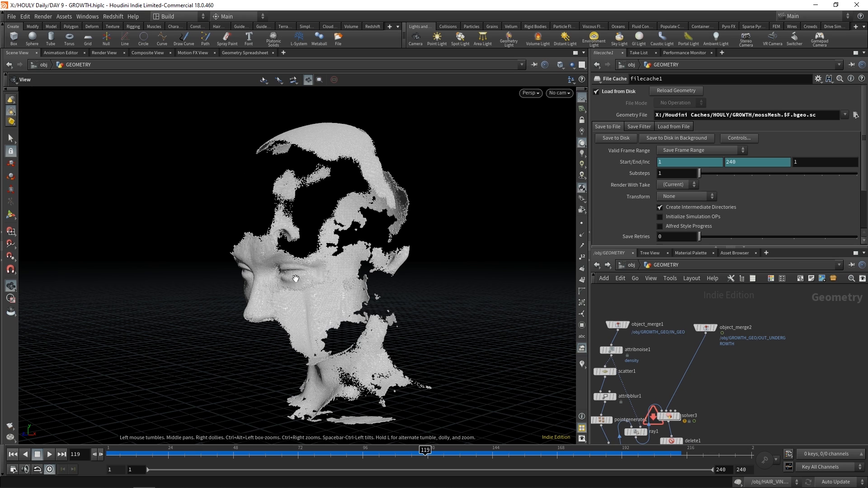
pyautogui.moveTo(296, 278); pyautogui.dragTo(240, 317)
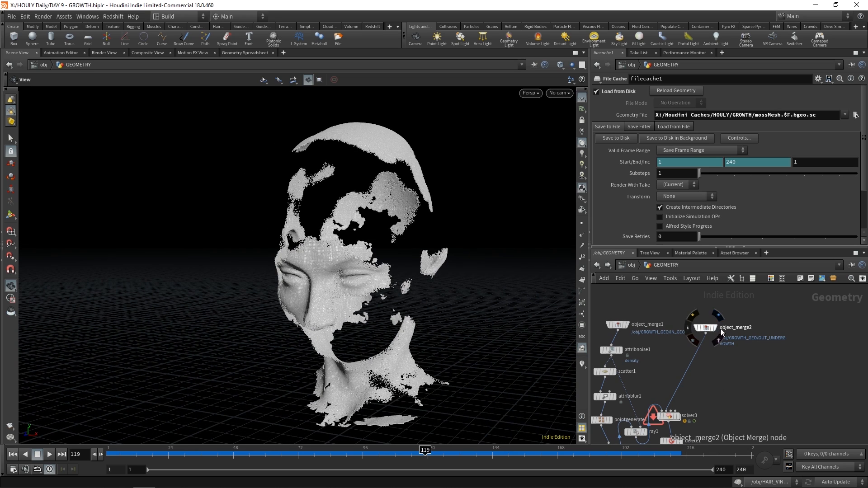
pyautogui.click(707, 329)
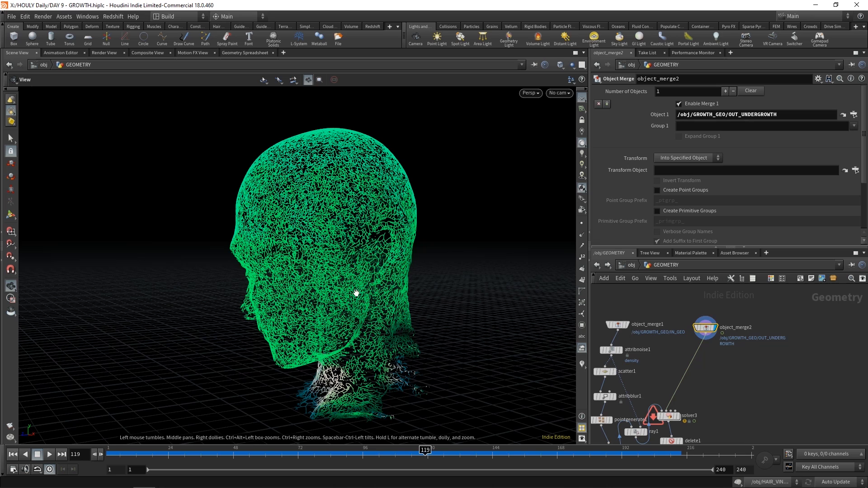
pyautogui.moveTo(260, 452); pyautogui.dragTo(214, 460)
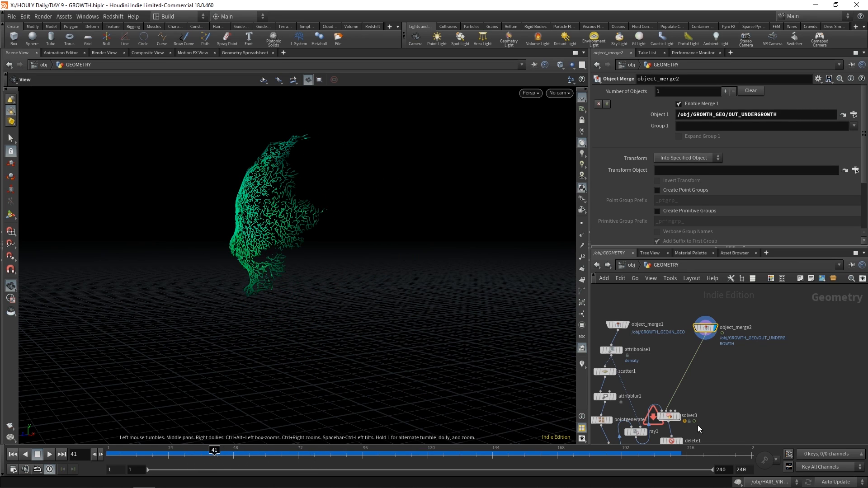
# Move to frame 24 and show solver3 as a template overlay with the undergrowth curves to inspect the head
pyautogui.moveTo(685, 419); pyautogui.dragTo(686, 357, button='middle')
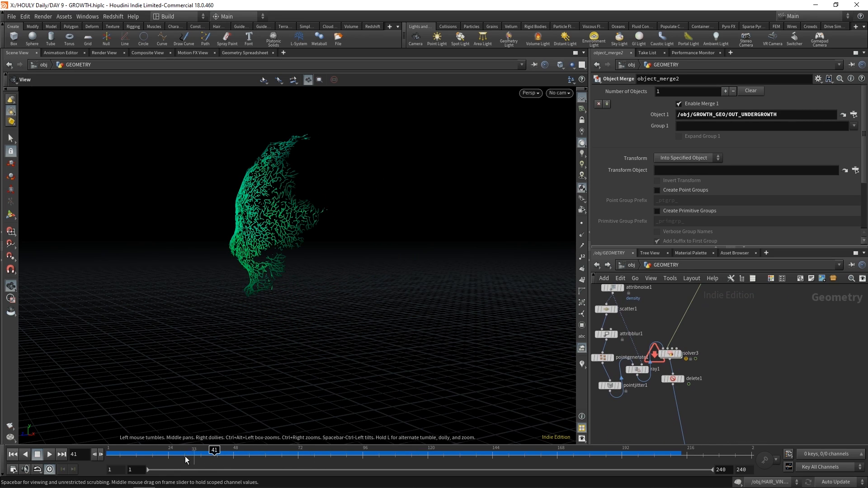
pyautogui.click(168, 457)
pyautogui.click(678, 355)
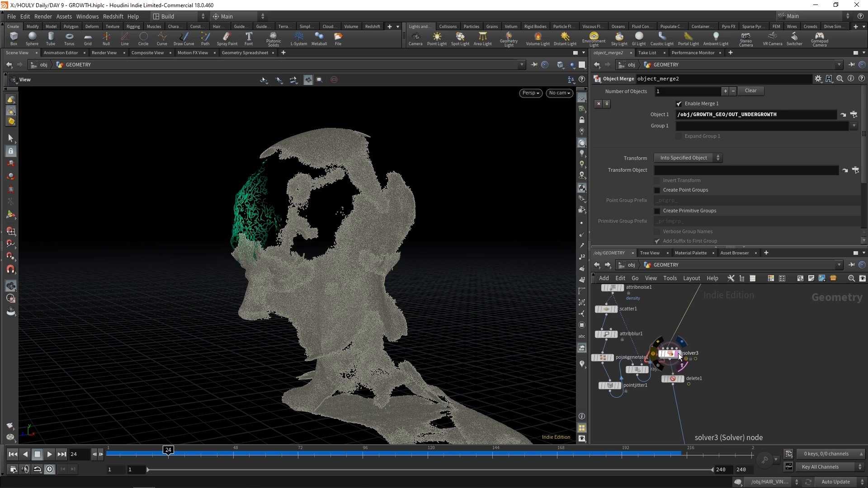
pyautogui.moveTo(361, 271); pyautogui.dragTo(408, 277)
pyautogui.moveTo(353, 258); pyautogui.dragTo(366, 260, button='right')
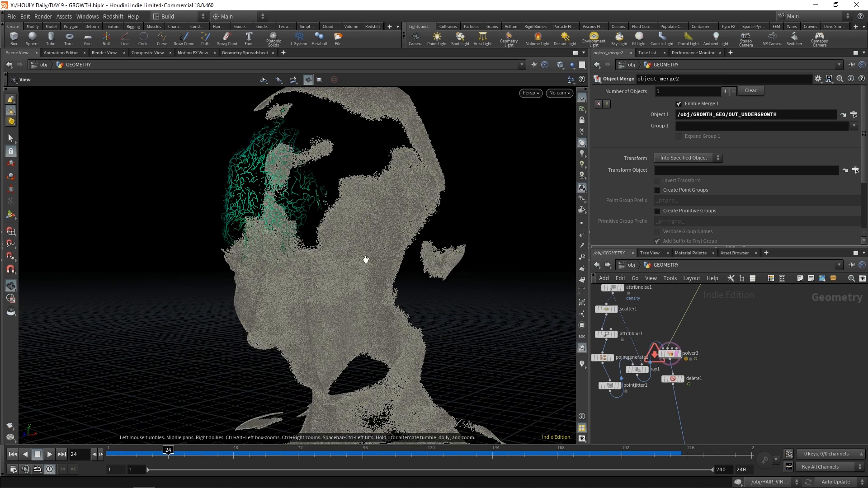
# Show delete1 as the template overlay and compare its remaining points with the undergrowth curves from several angles
pyautogui.click(676, 379)
pyautogui.moveTo(396, 272); pyautogui.dragTo(350, 275)
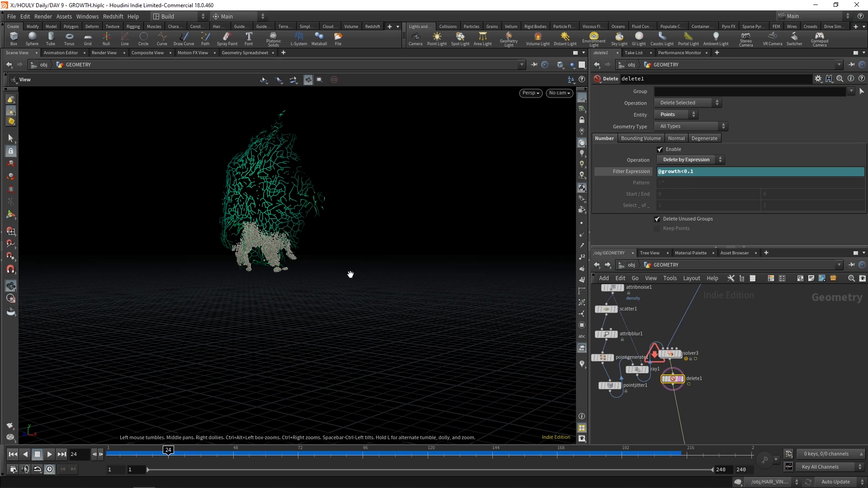
pyautogui.moveTo(302, 197); pyautogui.dragTo(403, 238)
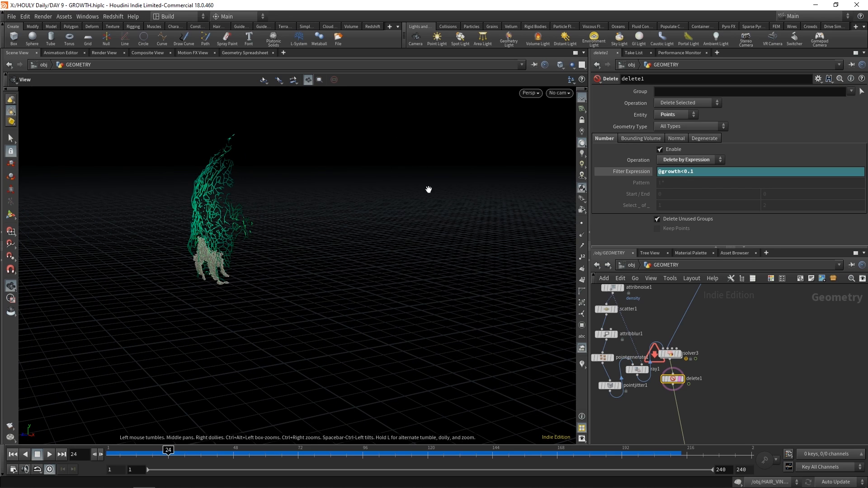
pyautogui.moveTo(746, 357); pyautogui.dragTo(733, 292, button='middle')
pyautogui.moveTo(183, 204); pyautogui.dragTo(303, 213)
# Display vdbfromparticles1 and filecache1, and inspect the timeshift1 settings above the MOSS output
pyautogui.moveTo(730, 395); pyautogui.dragTo(725, 339, button='middle')
pyautogui.click(680, 339)
pyautogui.moveTo(695, 417); pyautogui.dragTo(679, 341, button='middle')
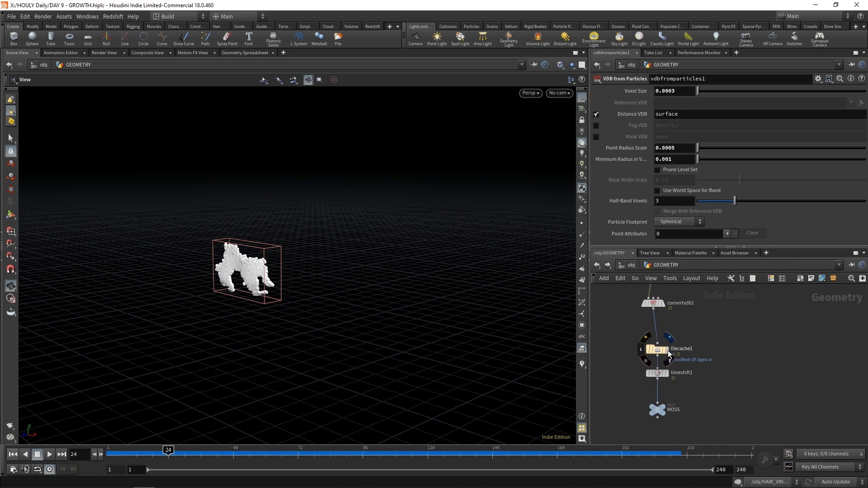
pyautogui.click(670, 344)
pyautogui.click(668, 365)
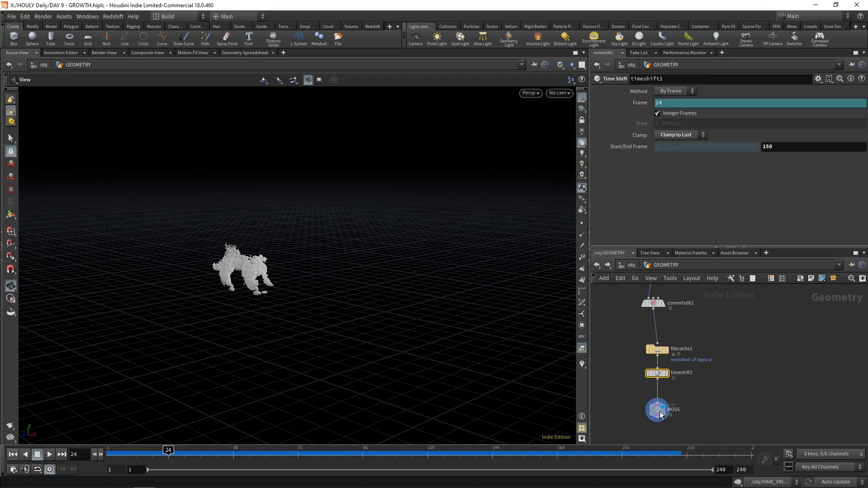